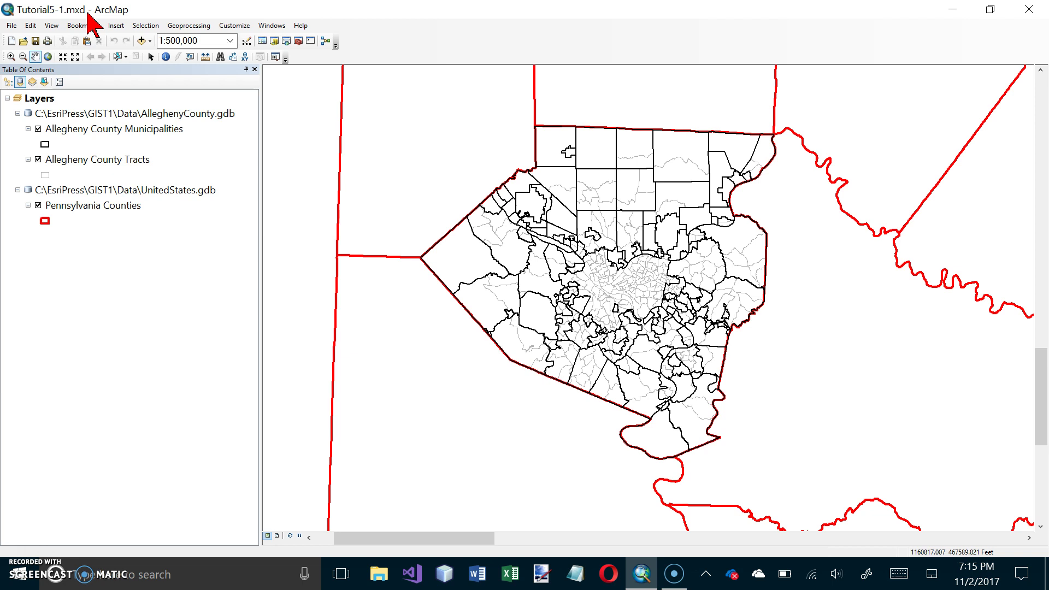
# Step: Save the map document in the Maps folder as Tutorial5-1 with a hyphen and the author's surname appended to the file name
pyautogui.click(11, 25)
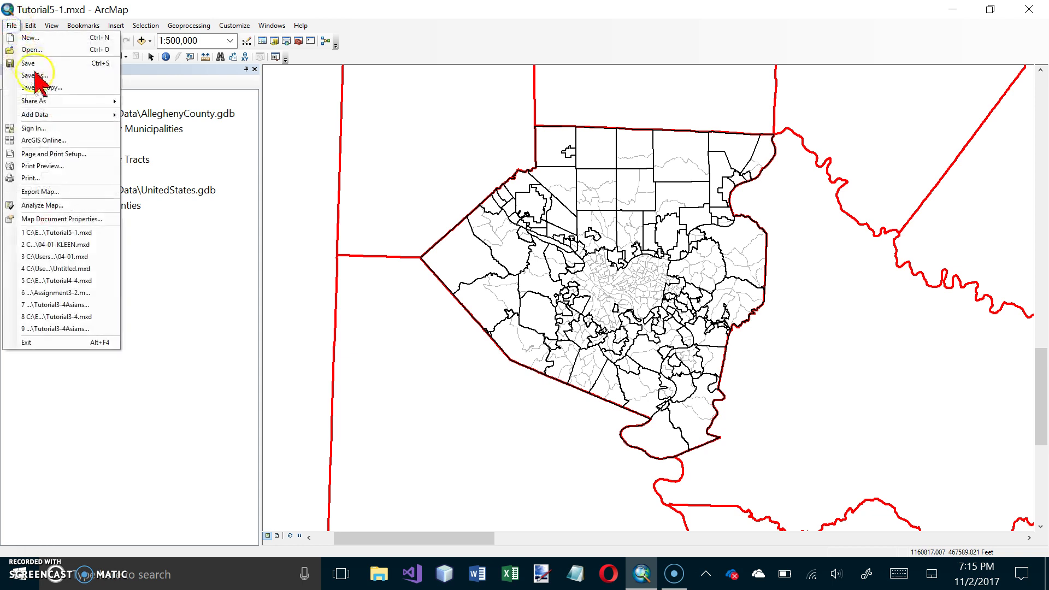
pyautogui.click(39, 78)
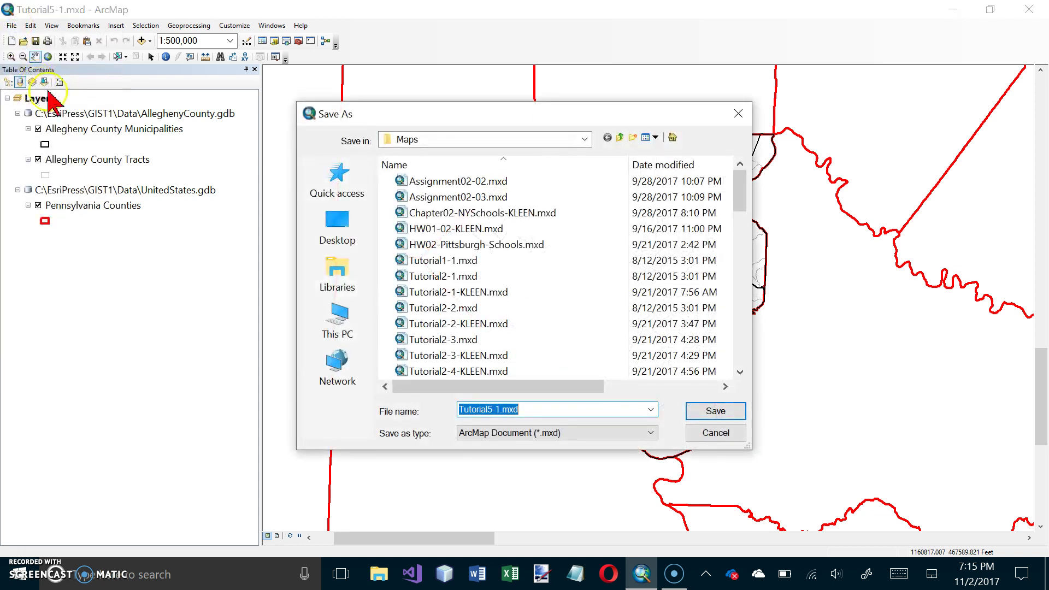
pyautogui.click(490, 276)
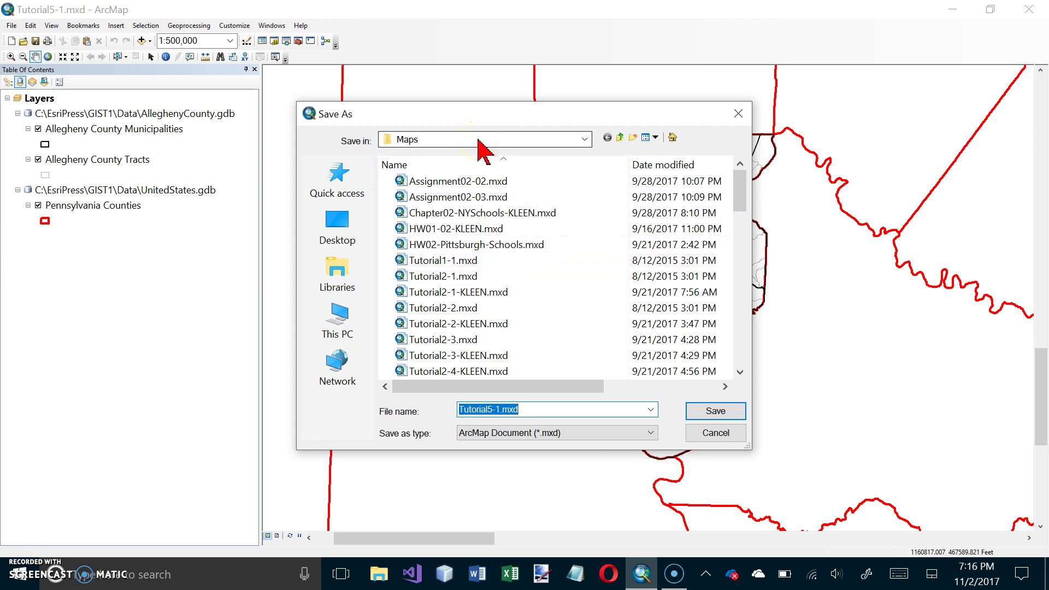
pyautogui.click(502, 410)
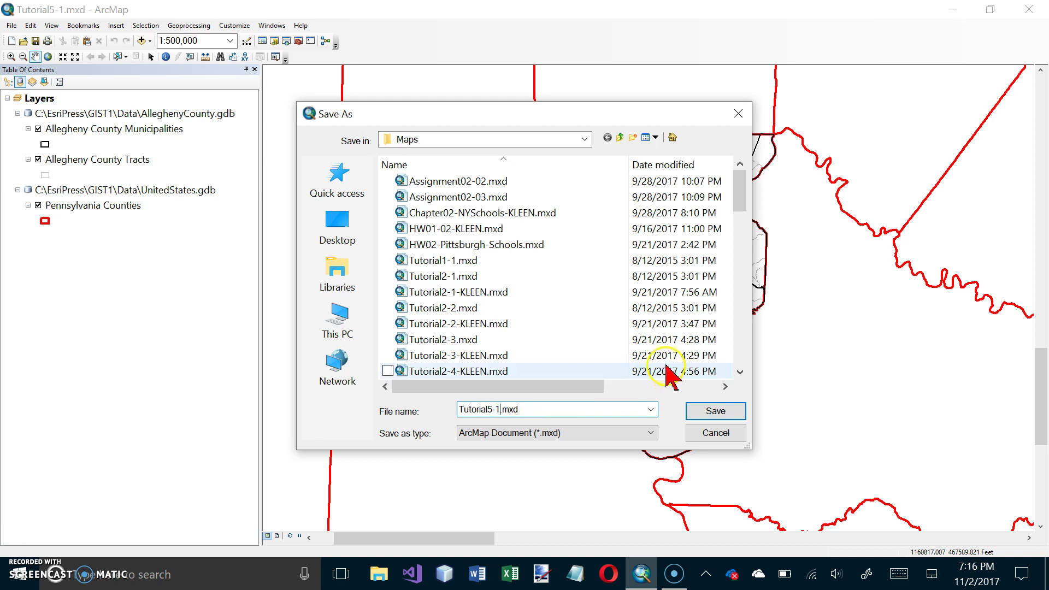
pyautogui.write('-KLEEN')
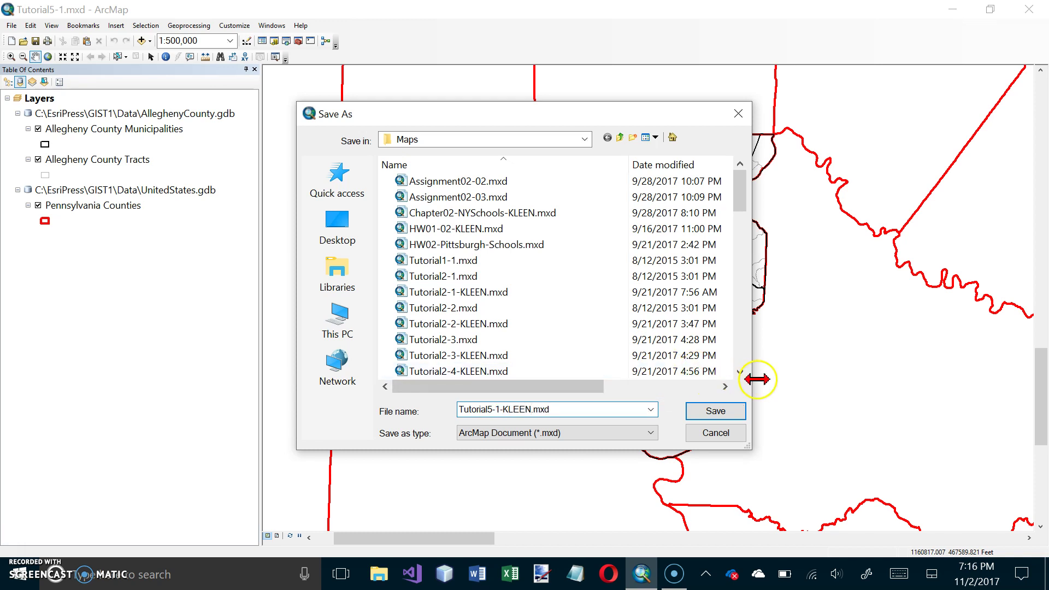
pyautogui.click(727, 409)
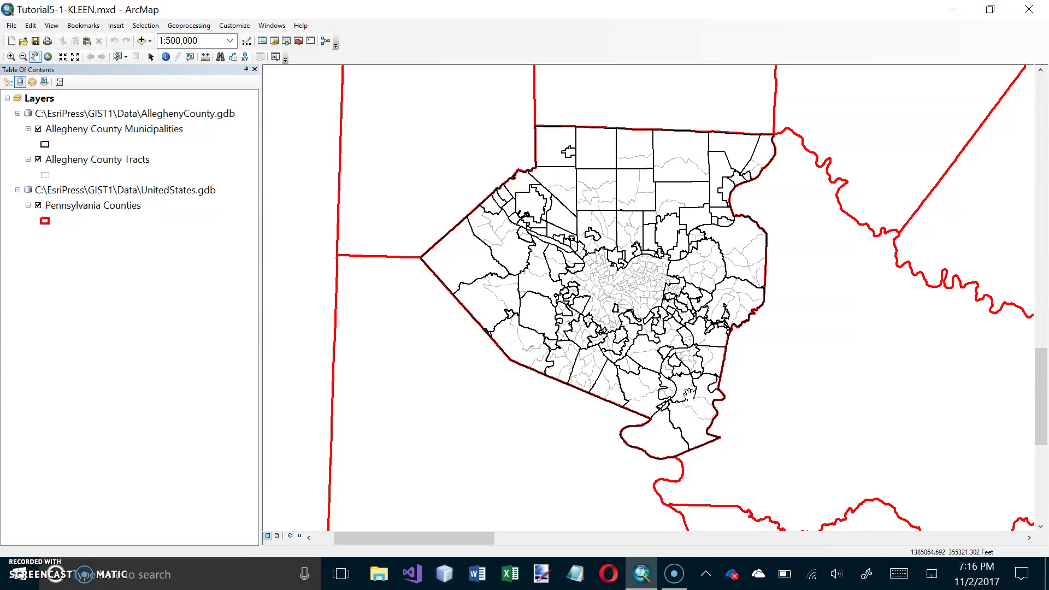
pyautogui.click(684, 391)
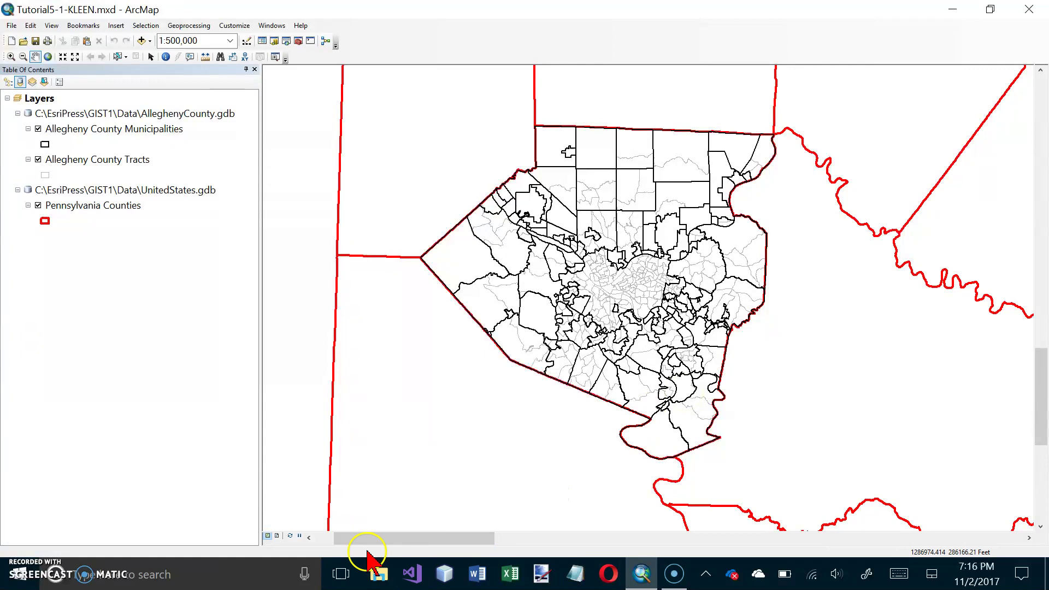
pyautogui.click(275, 40)
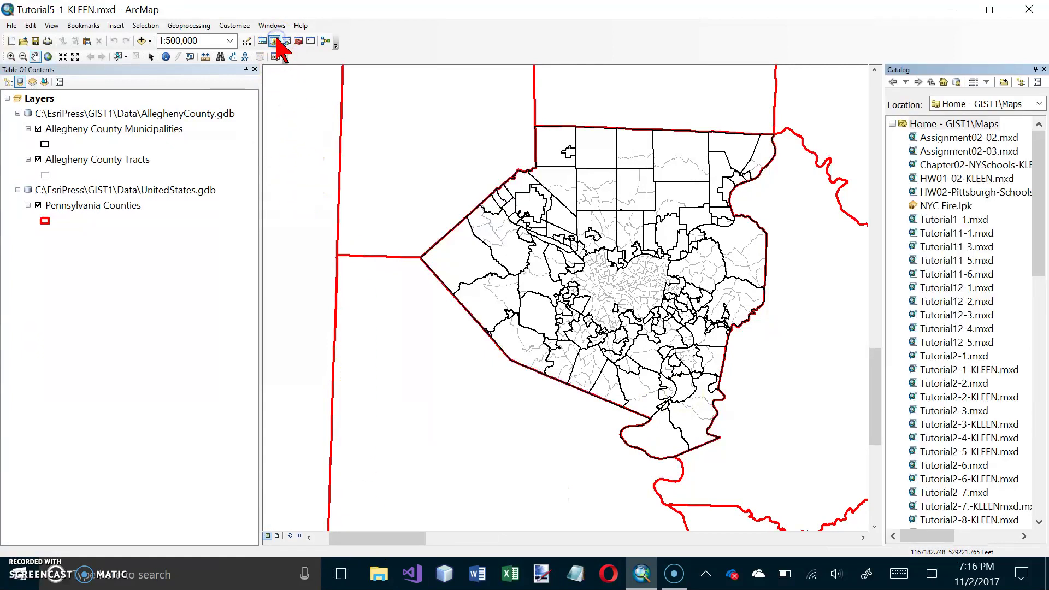
pyautogui.click(452, 199)
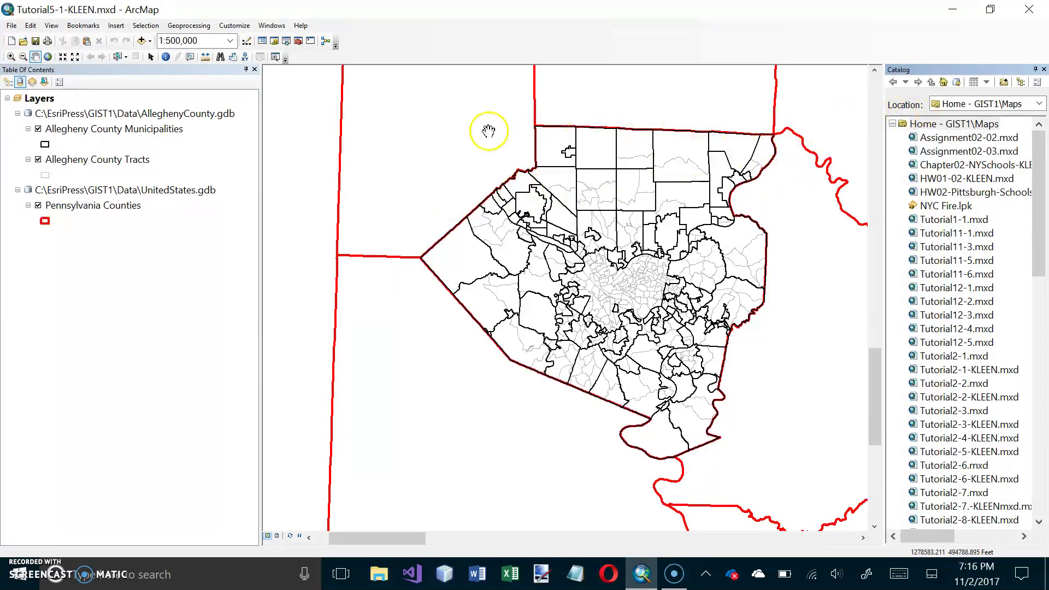
pyautogui.click(1045, 70)
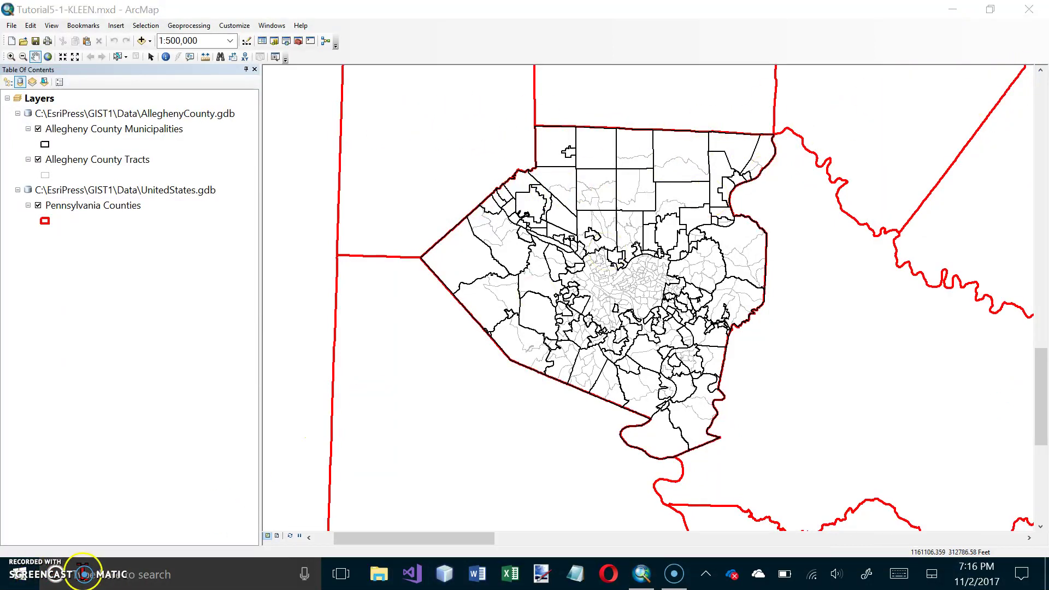
# Step: Search Windows for ArcCatalog and launch ArcCatalog 10.3.1
pyautogui.click(83, 573)
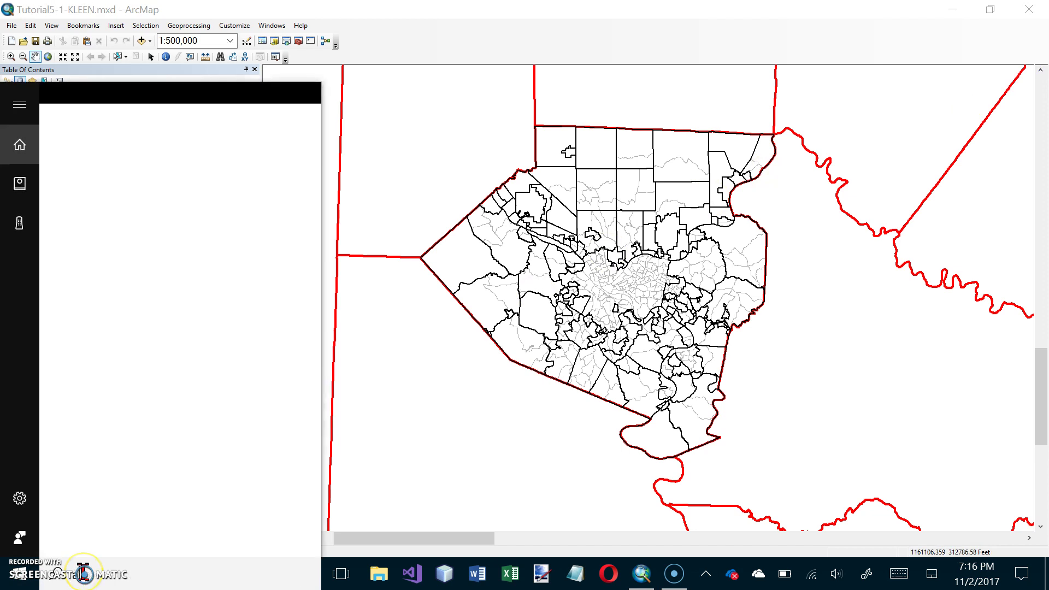
pyautogui.write('arccat')
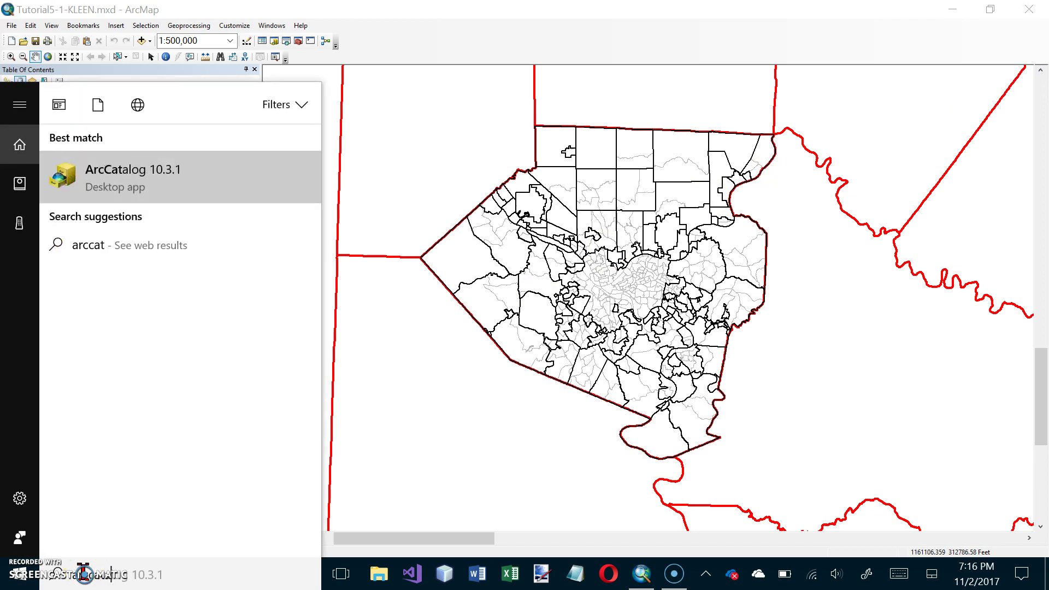
pyautogui.write('a')
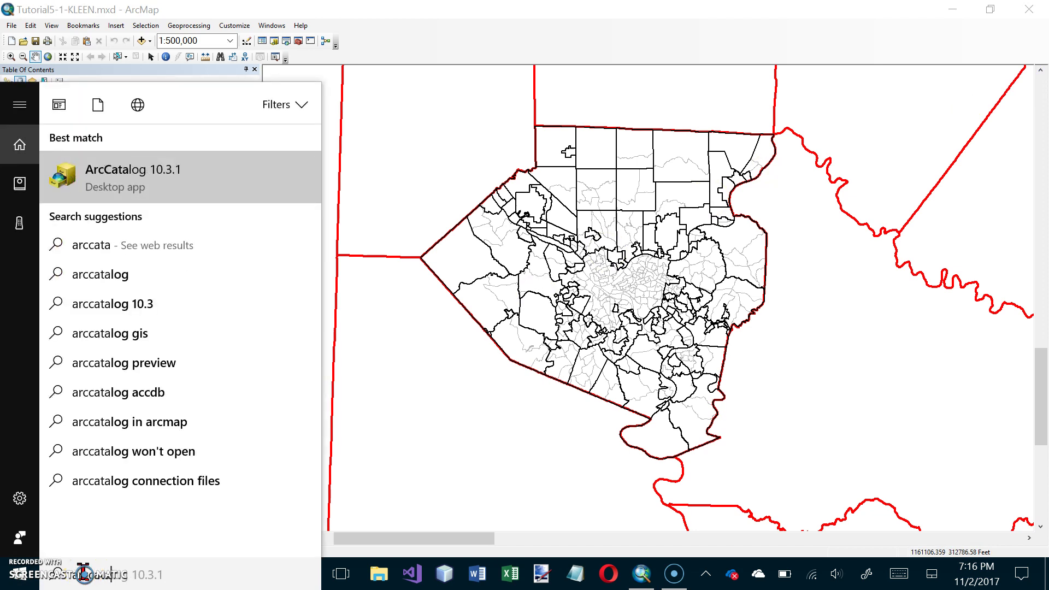
pyautogui.click(123, 174)
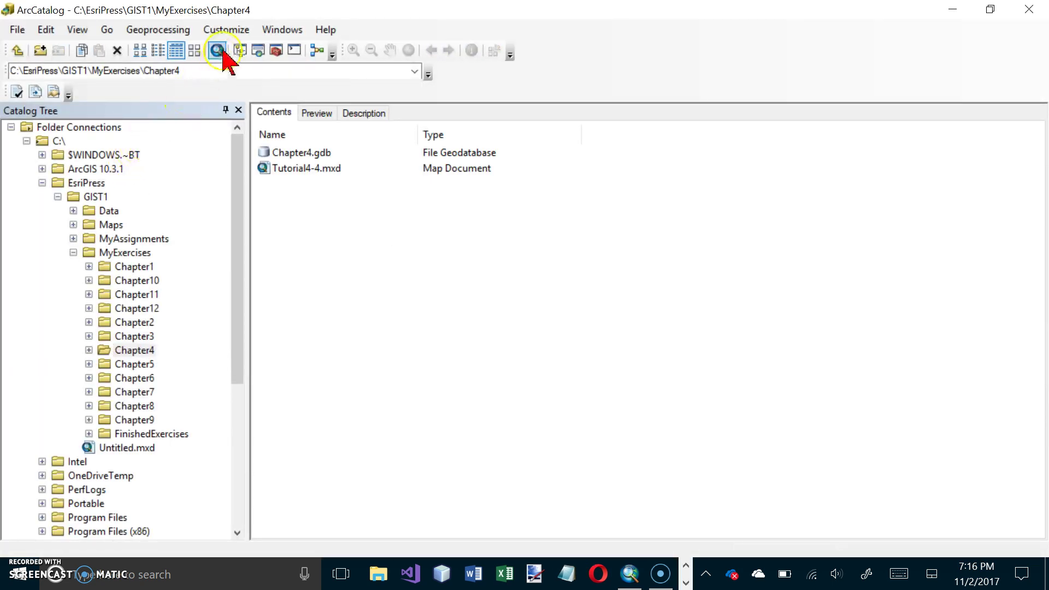
# Step: Set the metadata style in the ArcCatalog options to North American Profile of ISO19115 2003
pyautogui.click(112, 31)
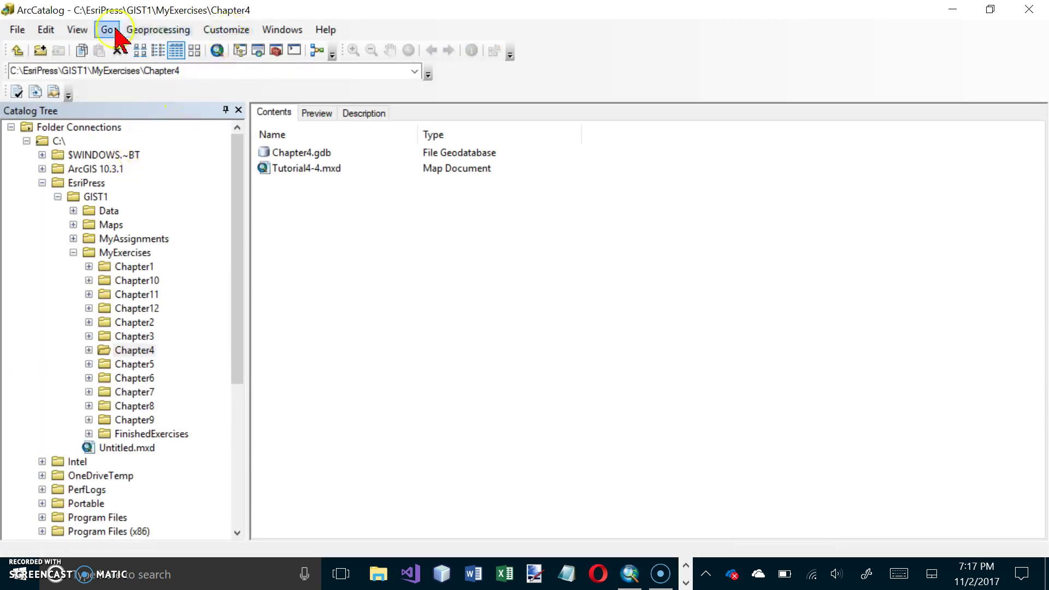
pyautogui.click(219, 30)
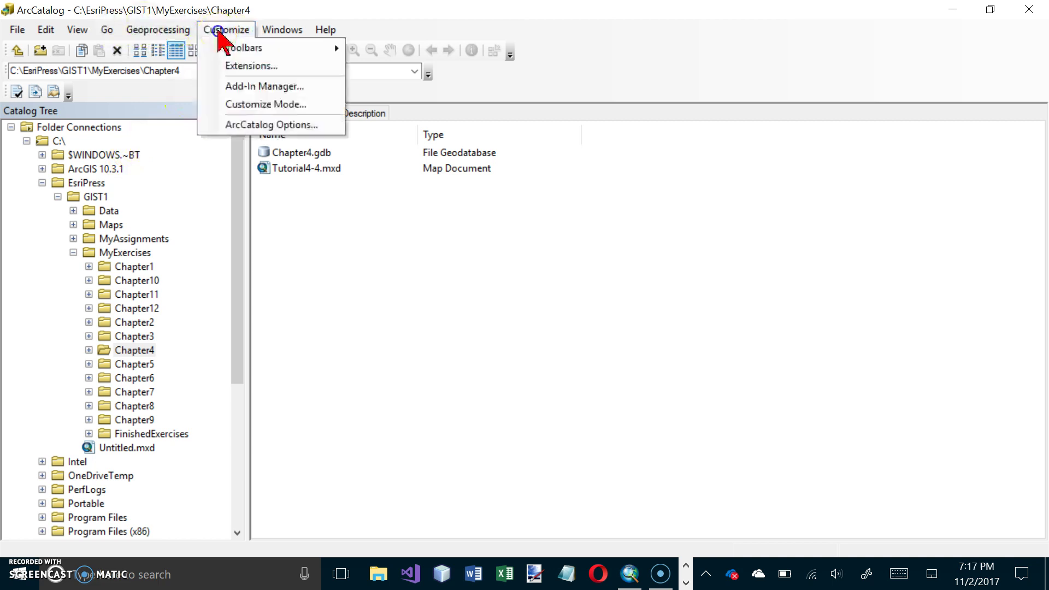
pyautogui.click(258, 124)
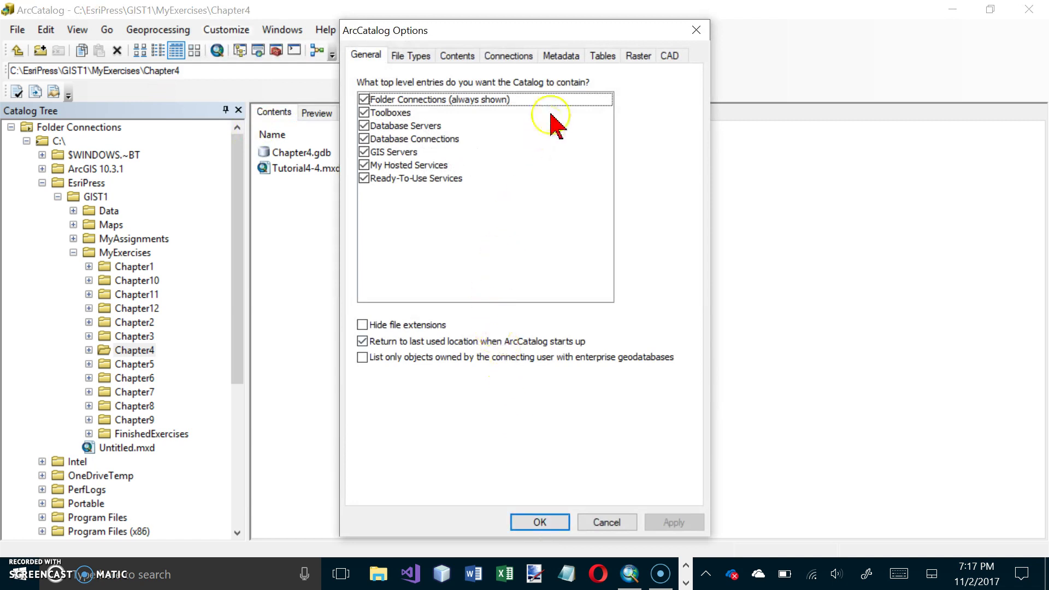
pyautogui.click(562, 56)
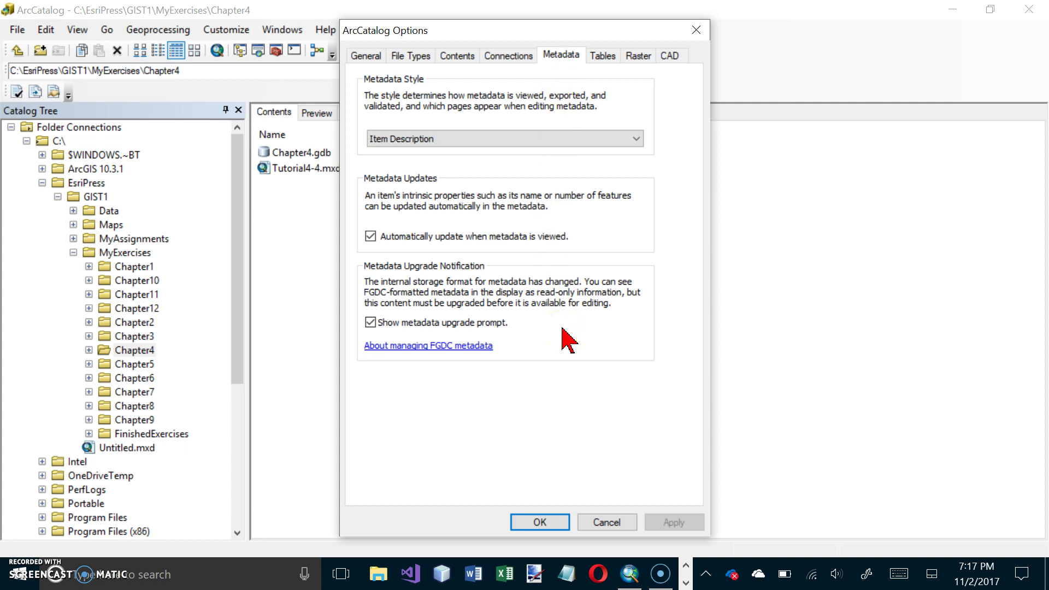
pyautogui.click(579, 203)
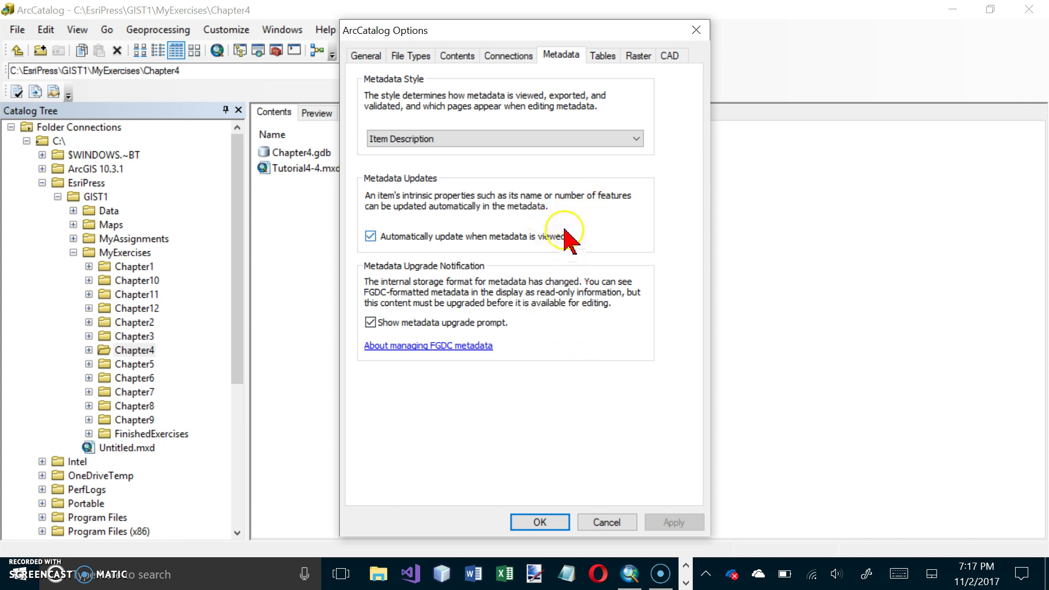
pyautogui.click(635, 139)
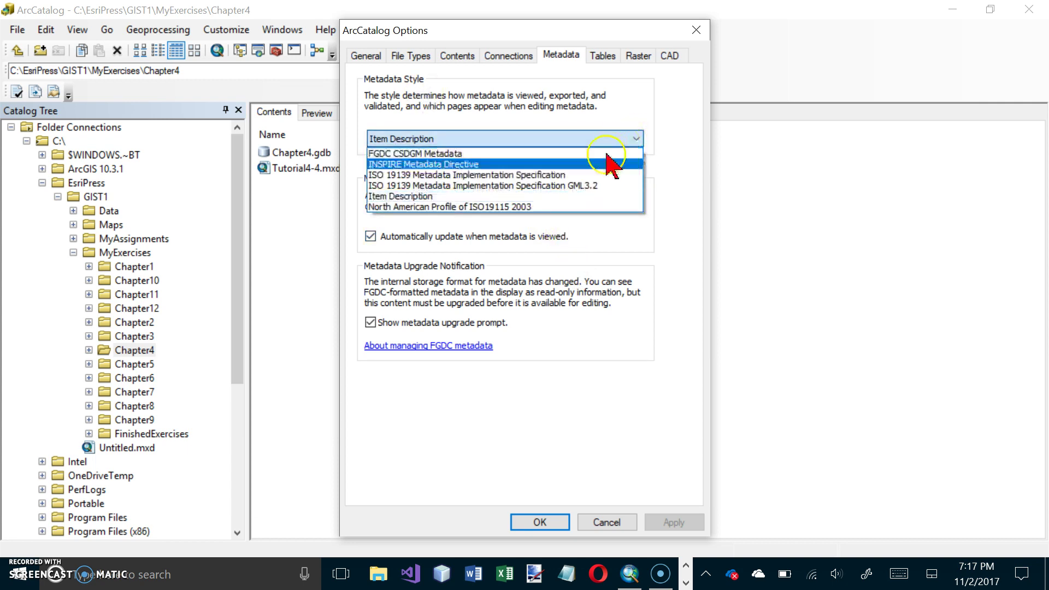
pyautogui.click(568, 206)
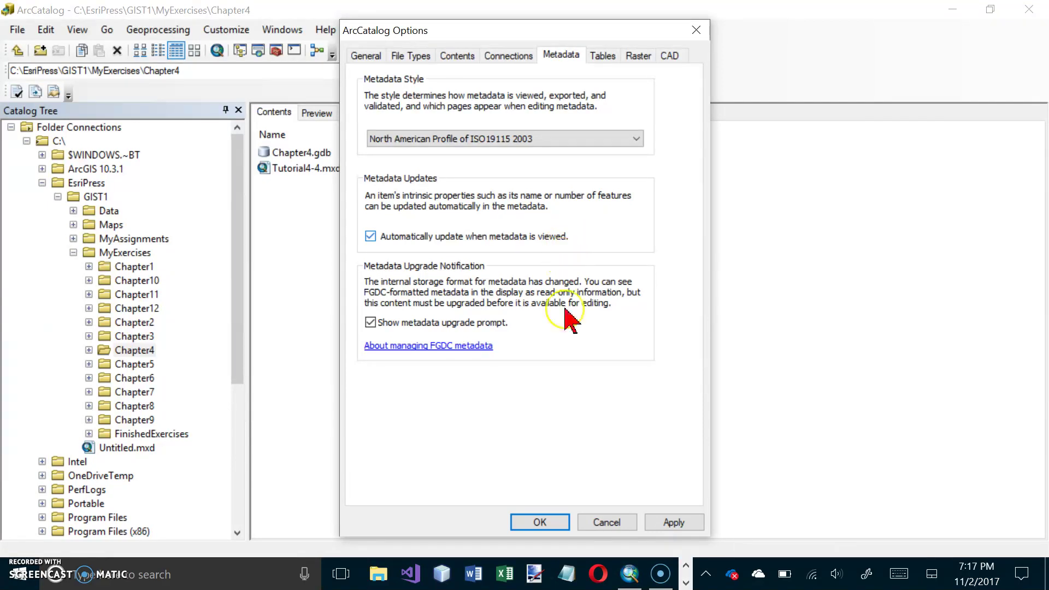
pyautogui.click(538, 522)
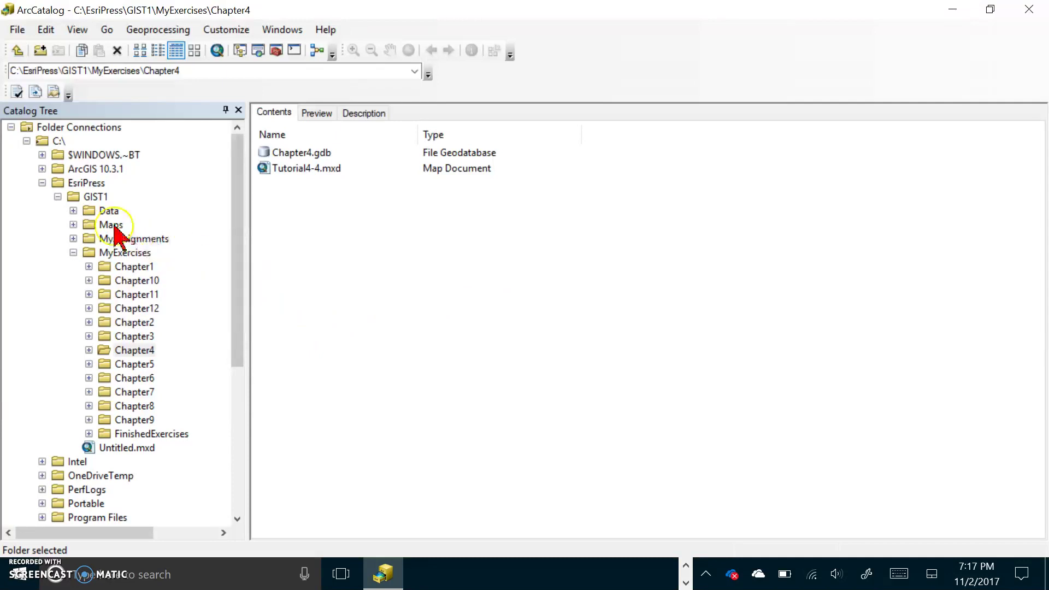
# Step: Display the description of the PACounties feature class from UnitedStates.gdb in the GIST1 Data folder, with the ArcCatalog window maximized
pyautogui.click(73, 211)
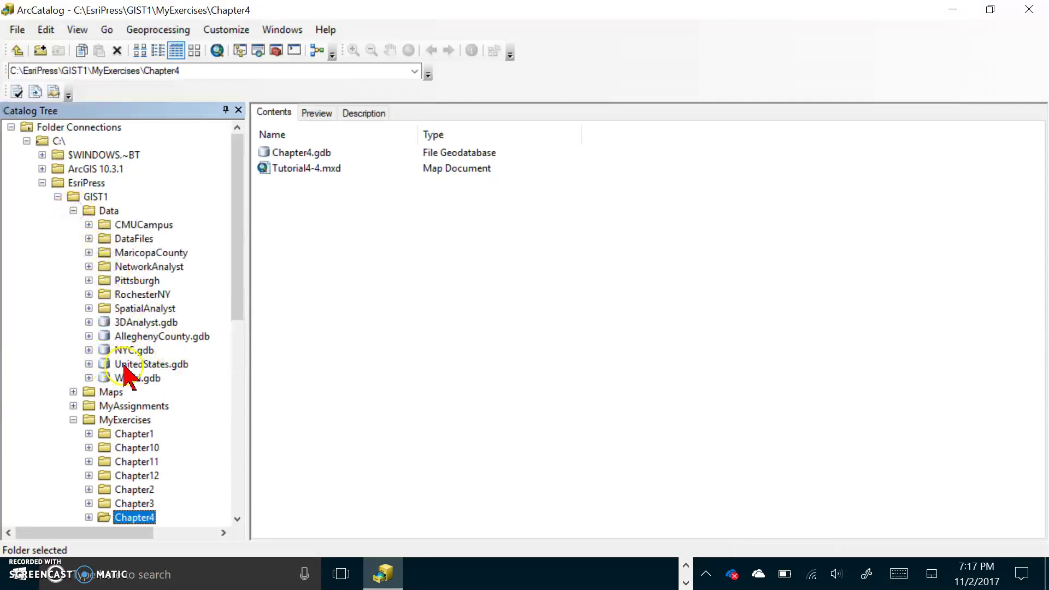
pyautogui.click(89, 364)
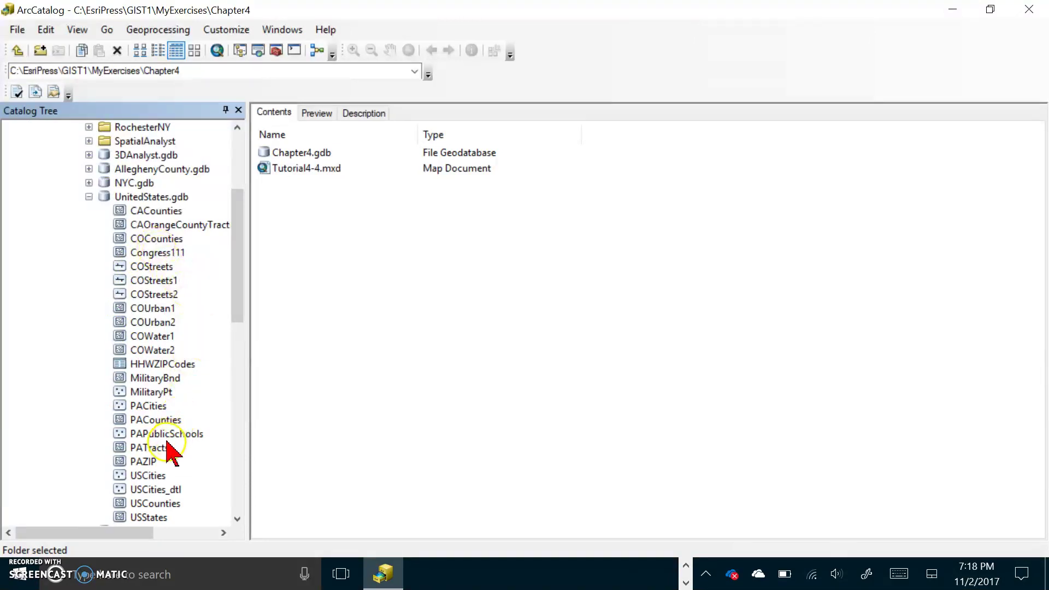
pyautogui.click(139, 421)
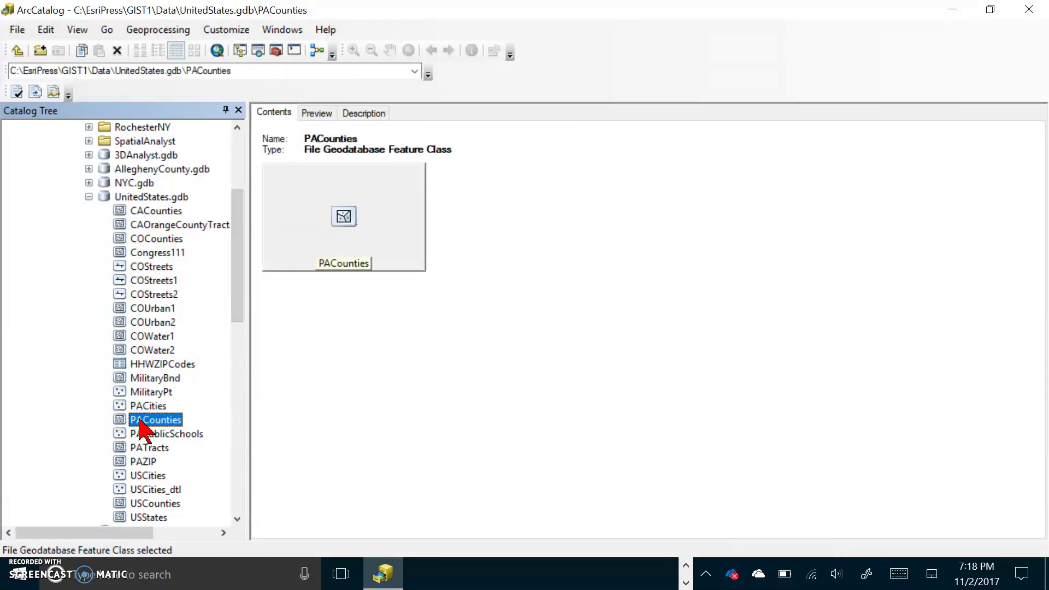
pyautogui.click(370, 113)
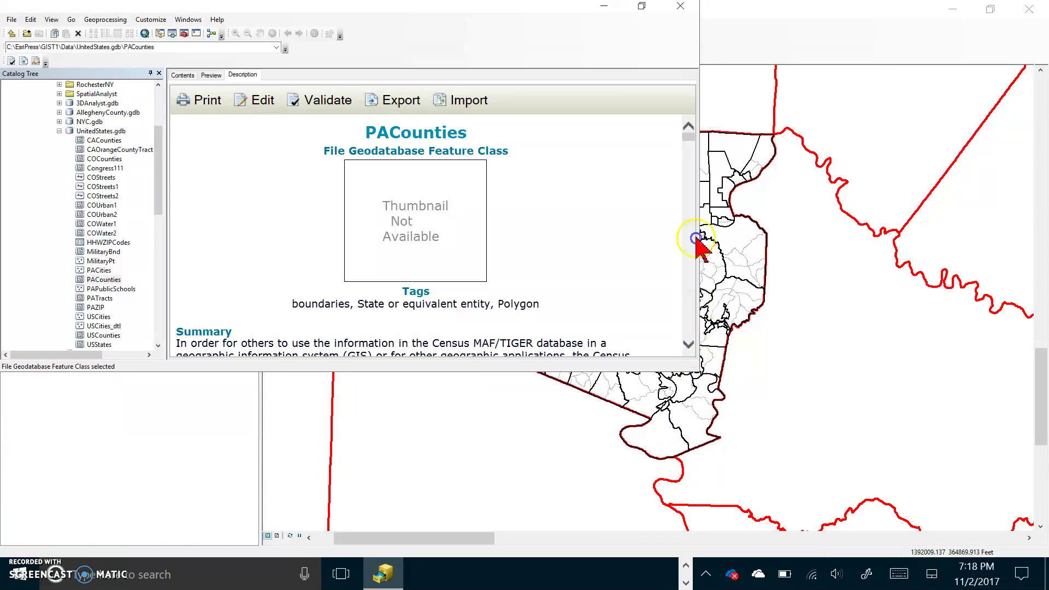
pyautogui.click(642, 6)
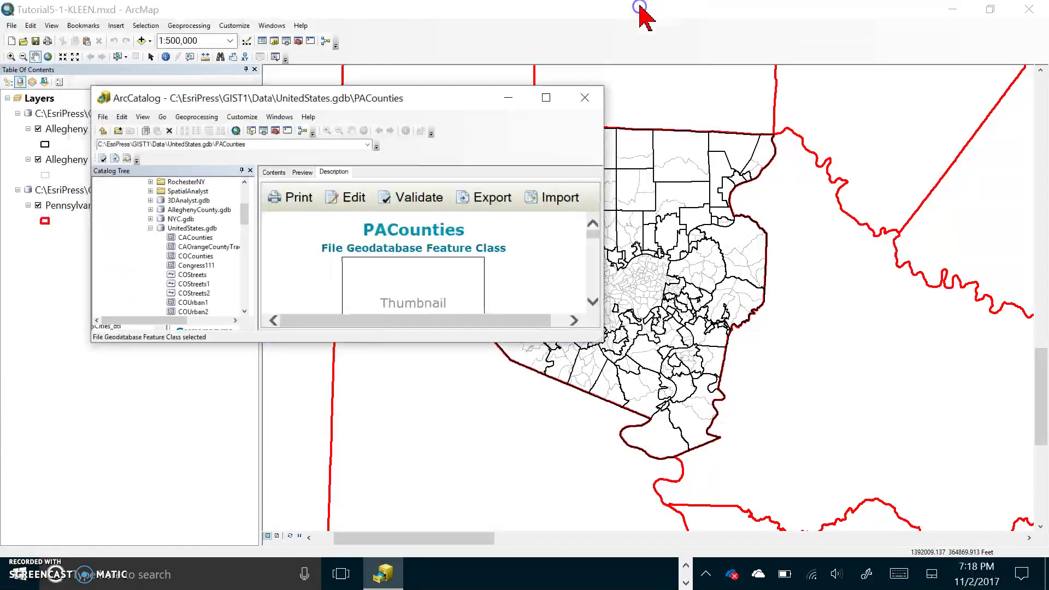
pyautogui.click(546, 98)
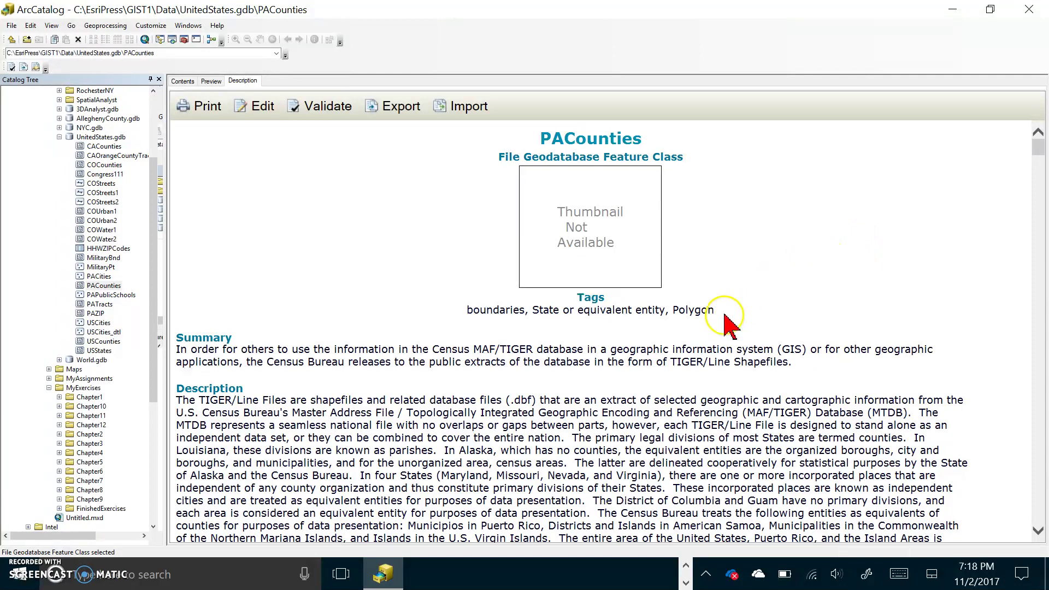
# Step: Review the PACounties metadata, including its summary, use limitations, extent, resource constraints and spatial reference
pyautogui.scroll(-6, 725, 310)
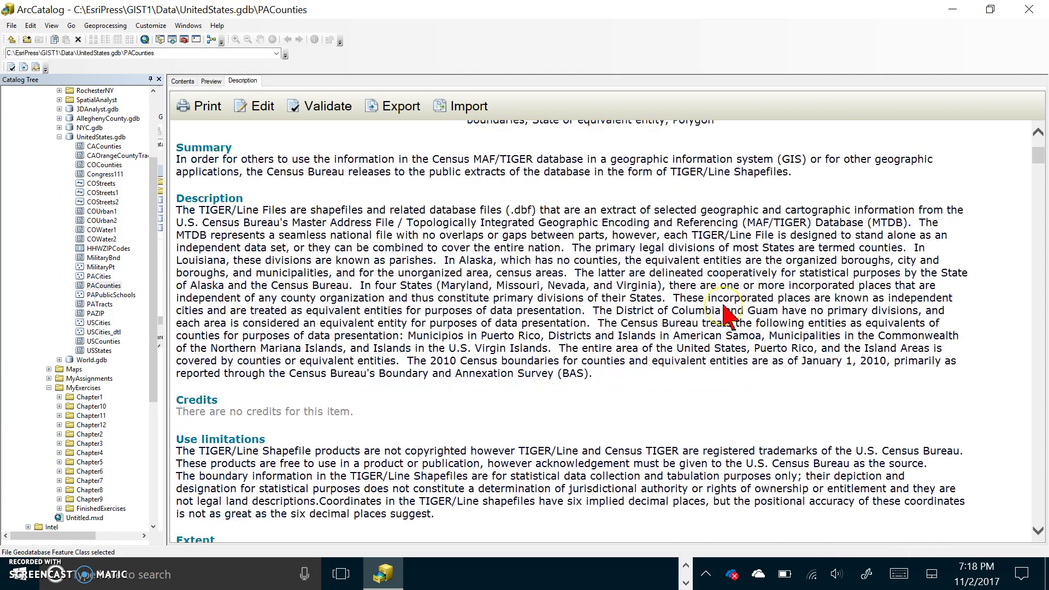
pyautogui.scroll(-8, 725, 316)
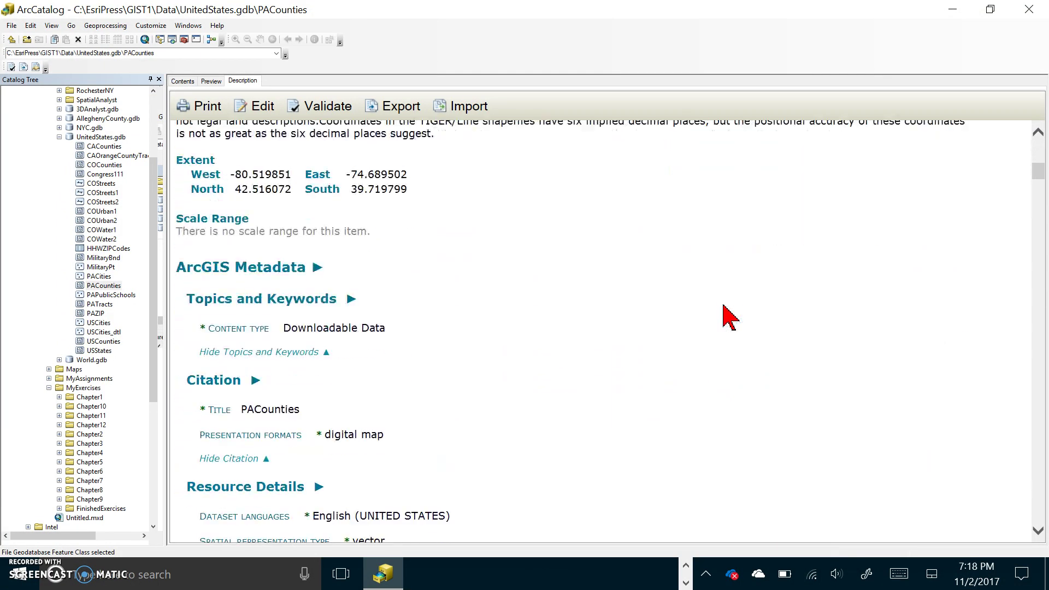
pyautogui.scroll(-13, 724, 316)
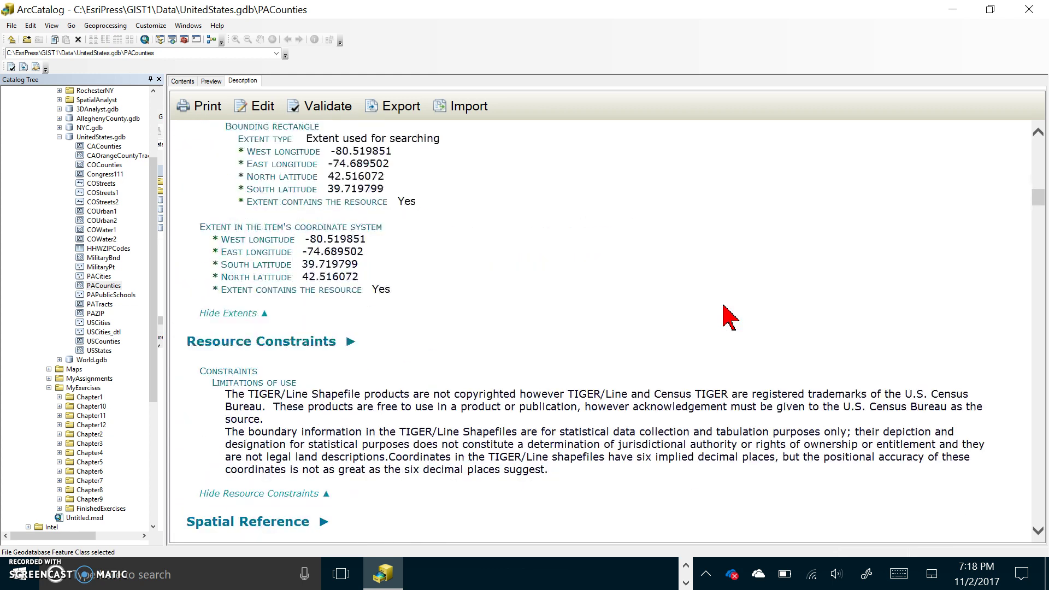
pyautogui.scroll(-2, 730, 318)
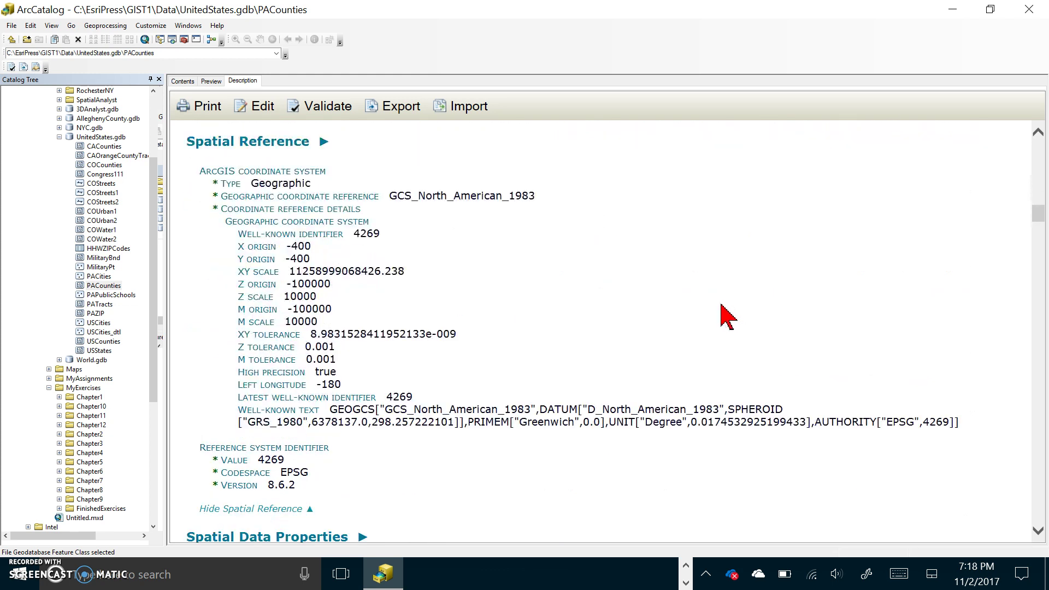
pyautogui.scroll(7, 560, 324)
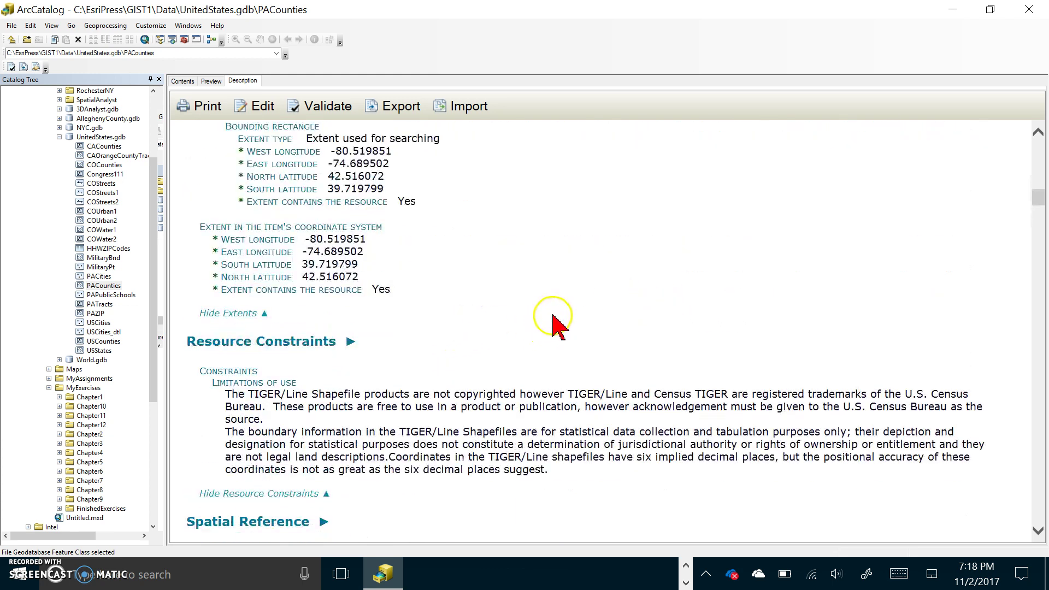
pyautogui.scroll(6, 553, 316)
pyautogui.scroll(10, 554, 322)
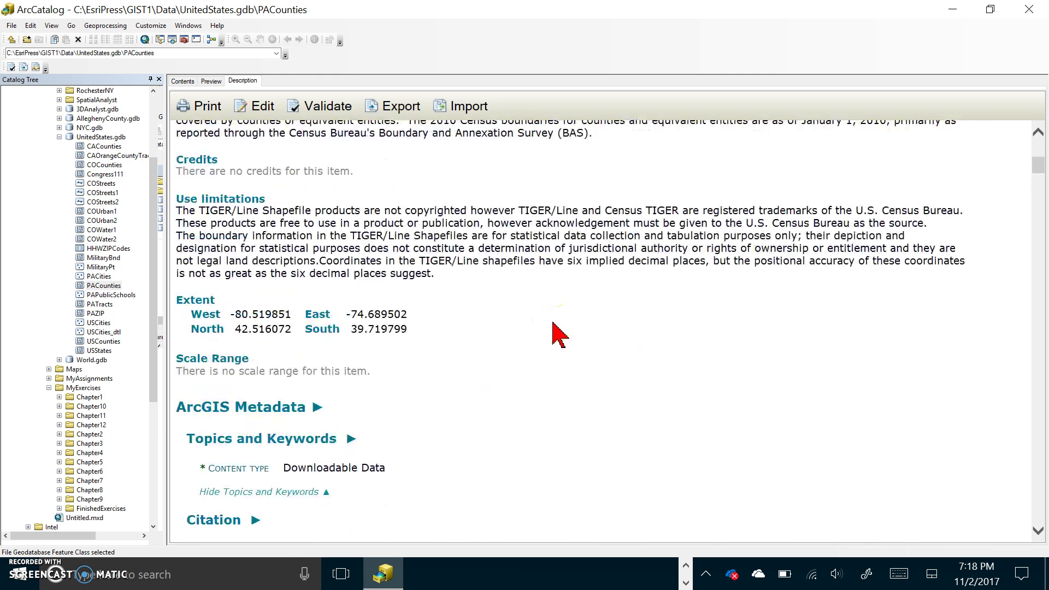
pyautogui.scroll(3, 560, 335)
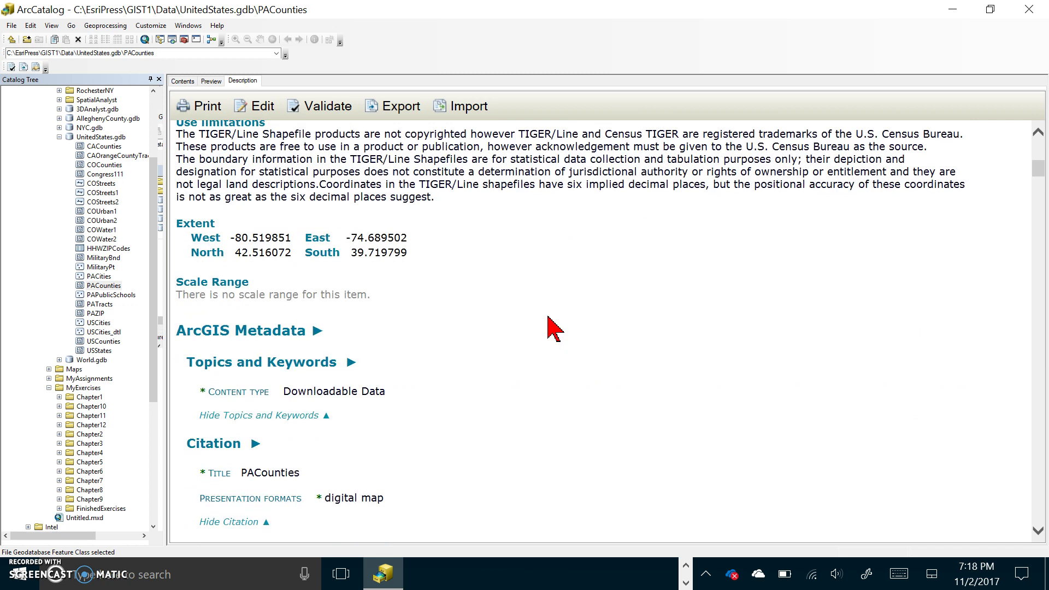
# Step: Examine the PACounties citation, resource details and spatial reference, highlighting SPHEROID in the coordinate system's well-known text
pyautogui.scroll(-15, 549, 317)
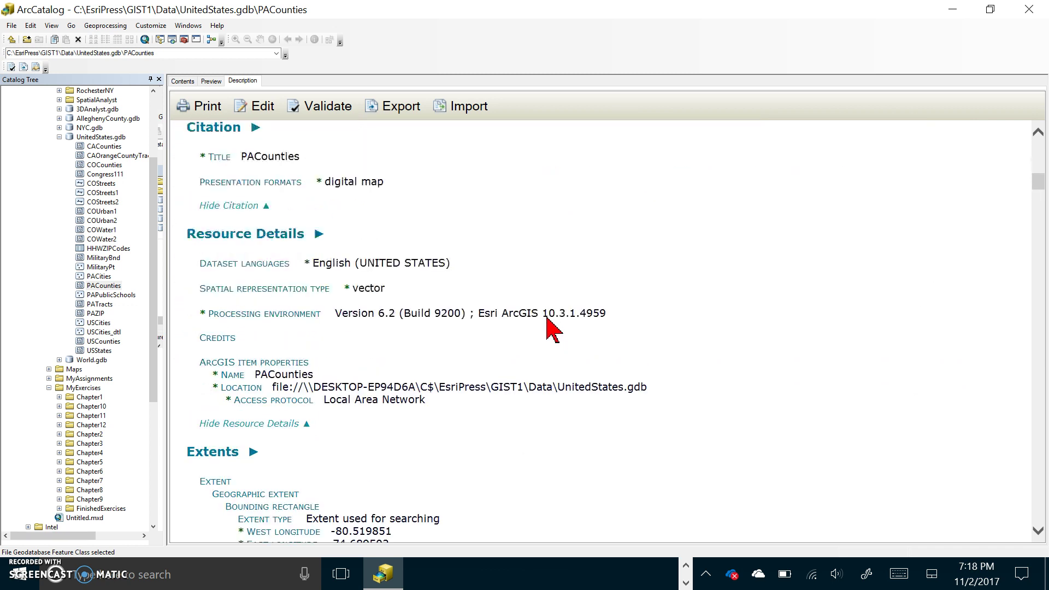
pyautogui.scroll(-1, 548, 328)
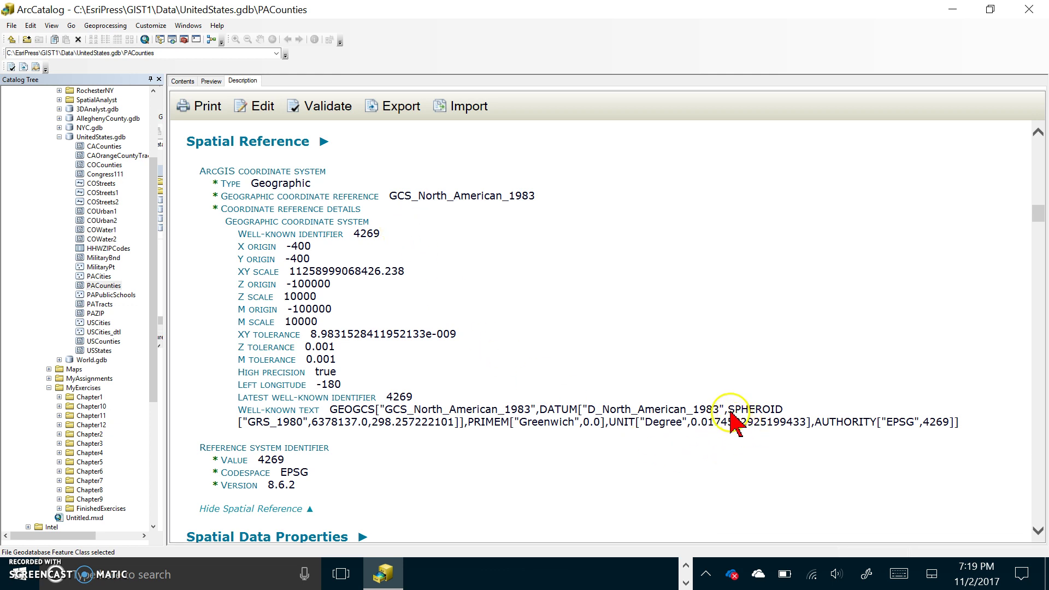
pyautogui.moveTo(728, 411); pyautogui.dragTo(784, 409)
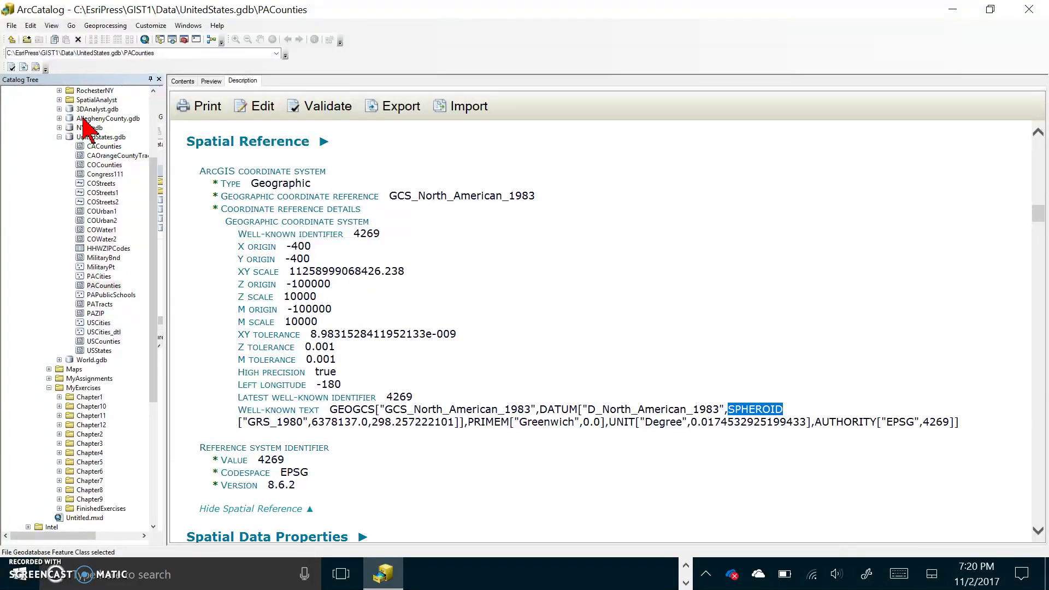
# Step: Upgrade the metadata of the Munic feature class in AlleghenyCounty.gdb to the ArcGIS format with the FGDC_TO_ARCGIS upgrade type
pyautogui.click(59, 119)
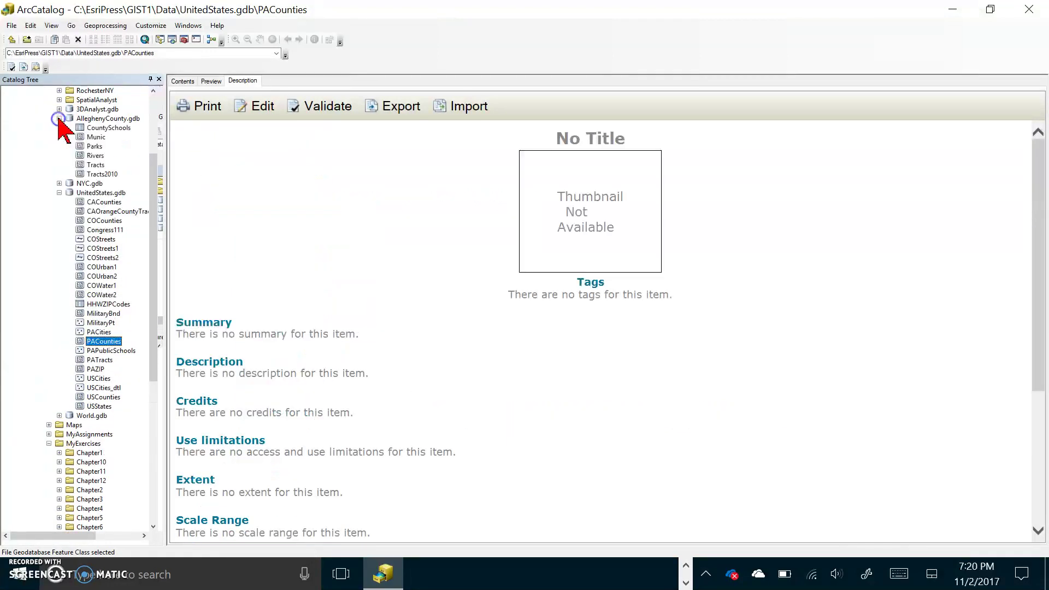
pyautogui.click(95, 138)
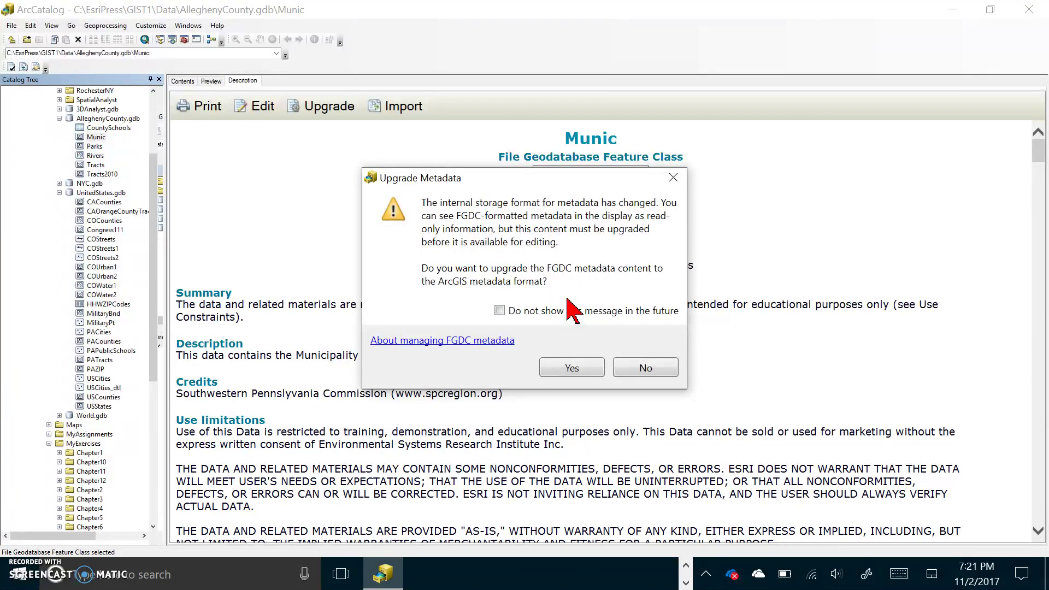
pyautogui.click(561, 367)
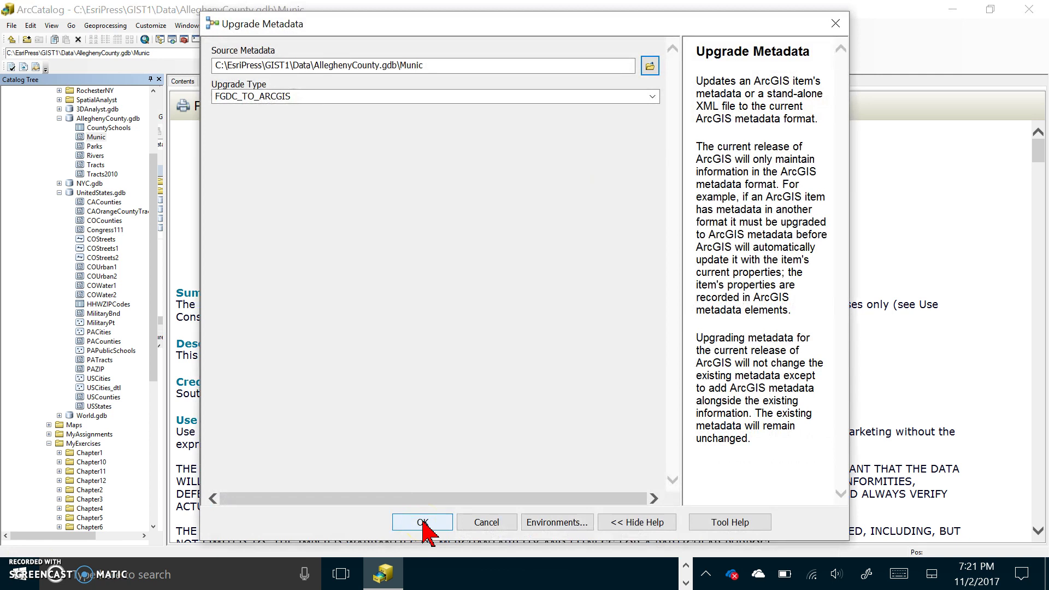
pyautogui.click(422, 523)
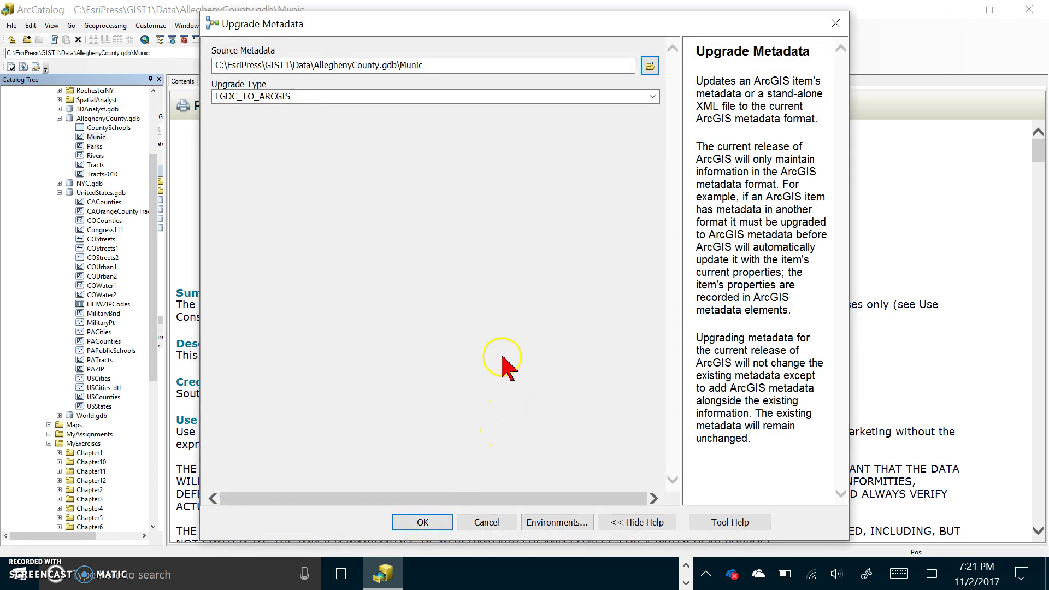
pyautogui.click(426, 525)
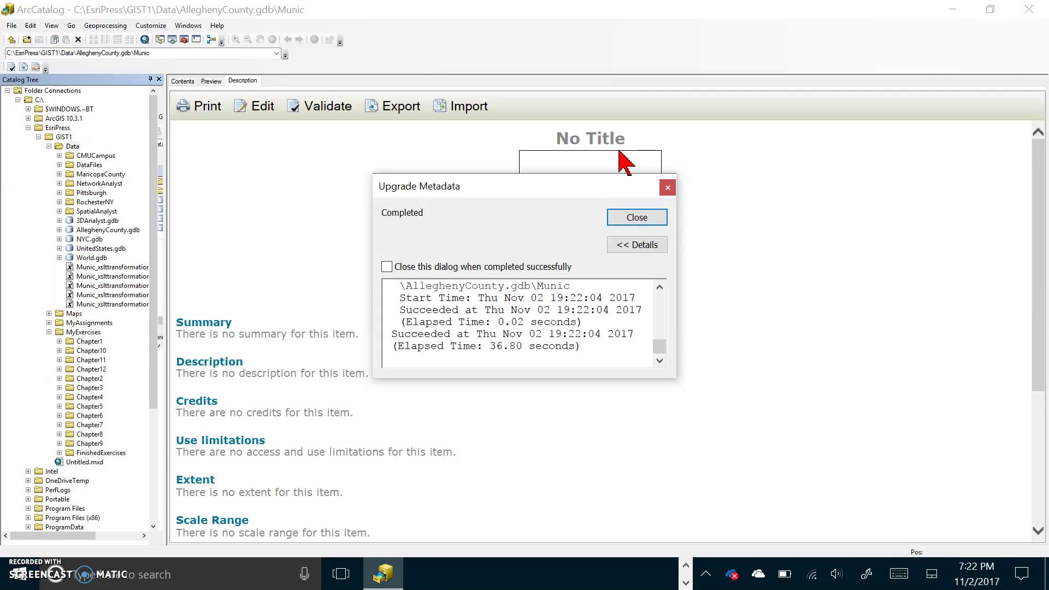
pyautogui.click(625, 219)
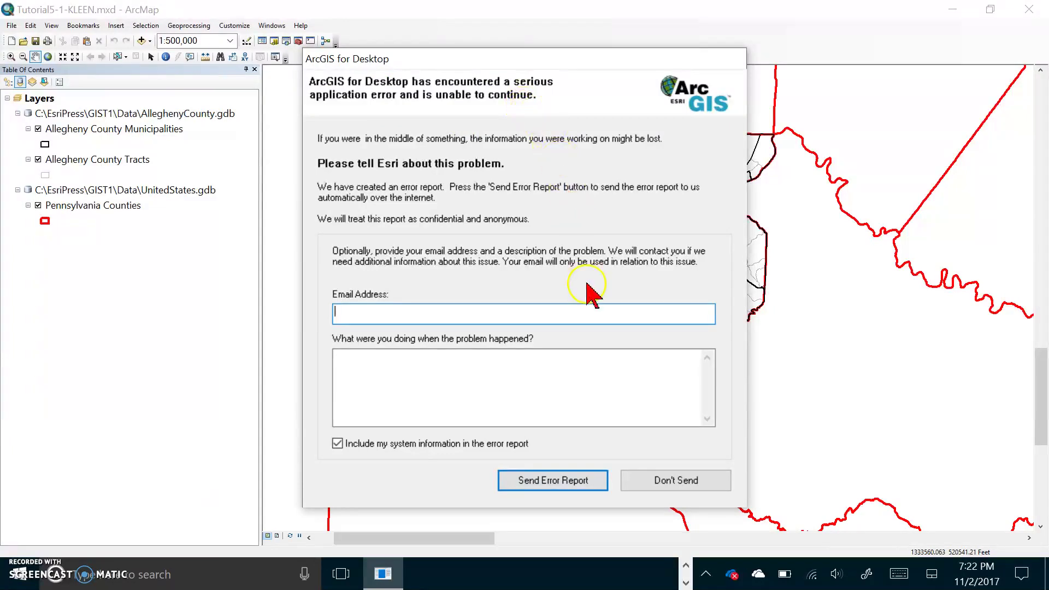
# Step: Dismiss the application error report without sending it, then search Windows for ArcCatalog and relaunch ArcCatalog 10.3.1
pyautogui.click(686, 482)
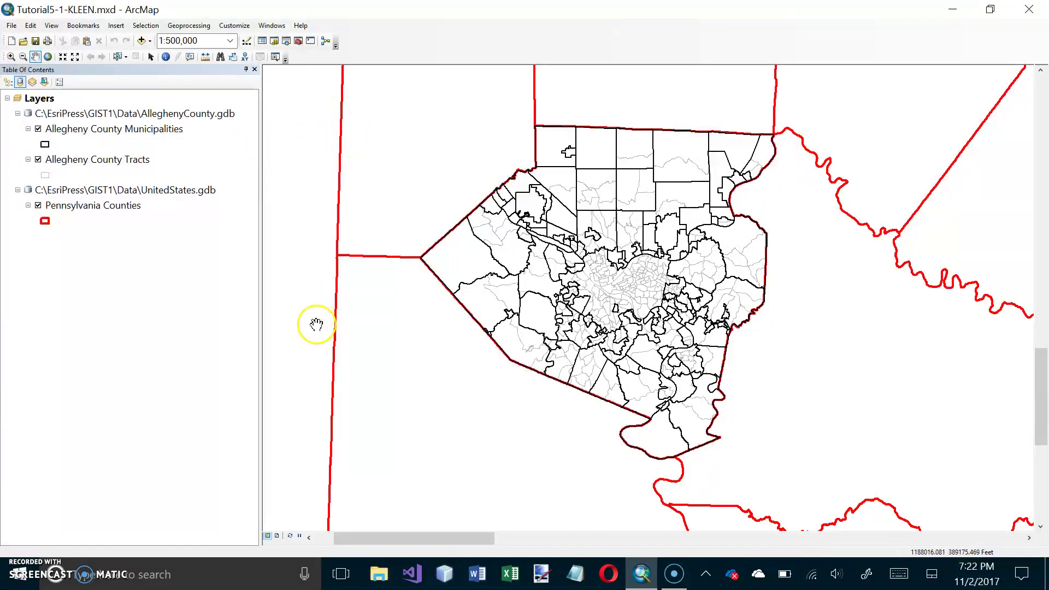
pyautogui.click(154, 568)
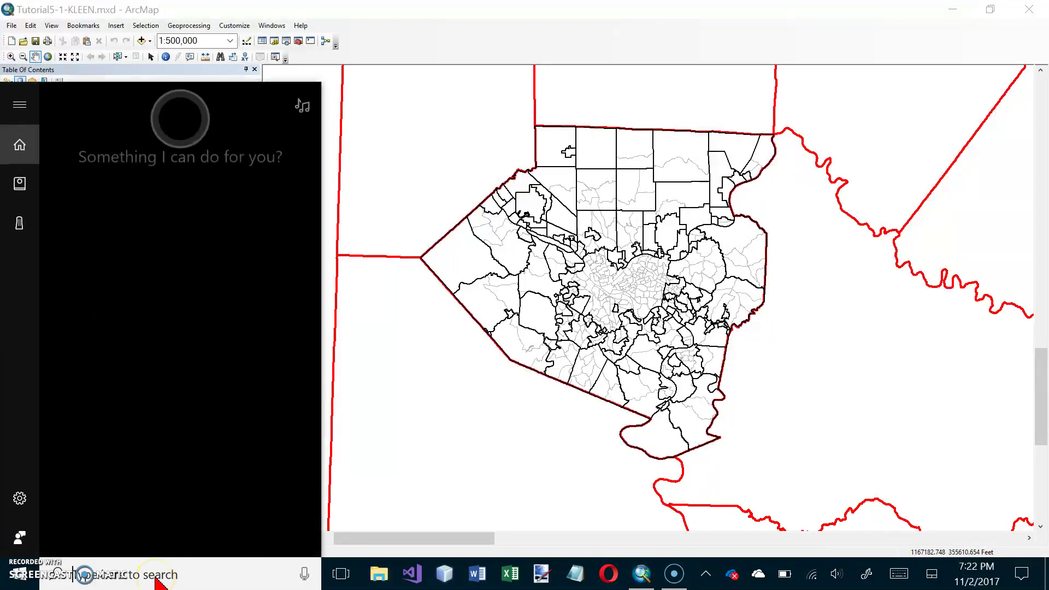
pyautogui.write('arc')
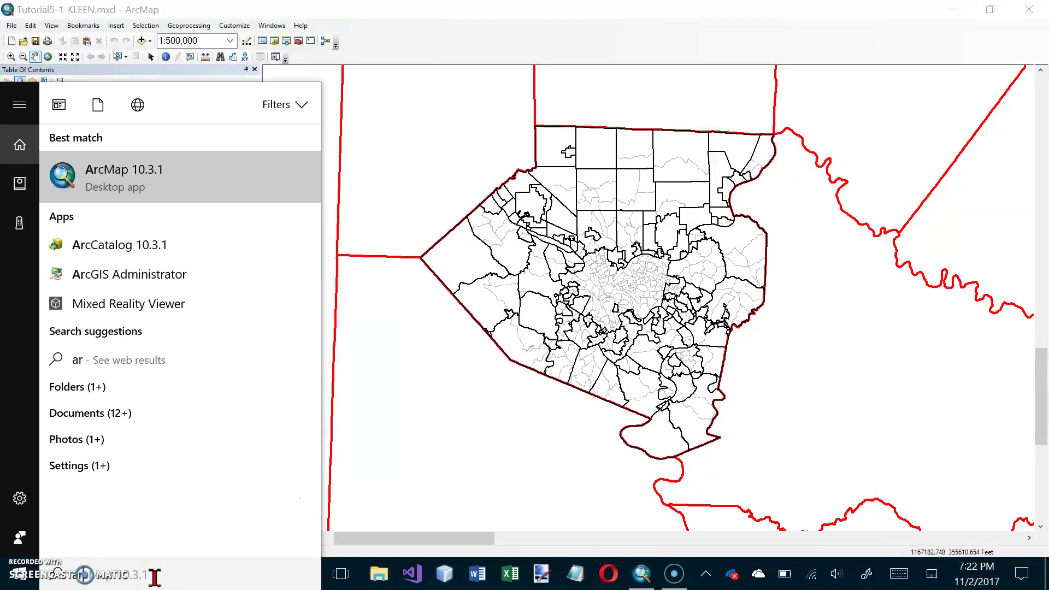
pyautogui.write('g')
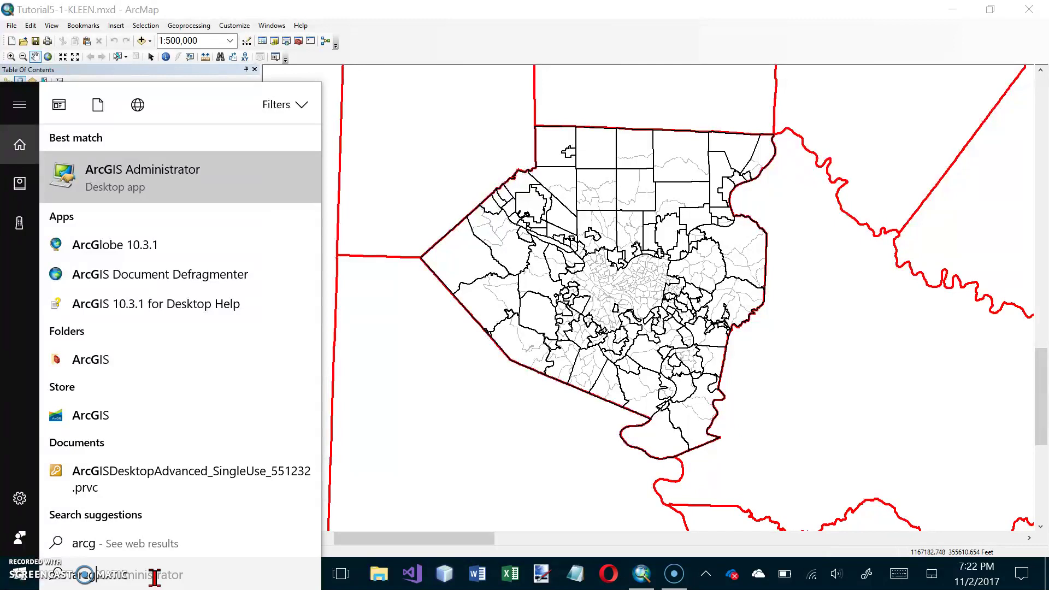
pyautogui.press('BackSpace')
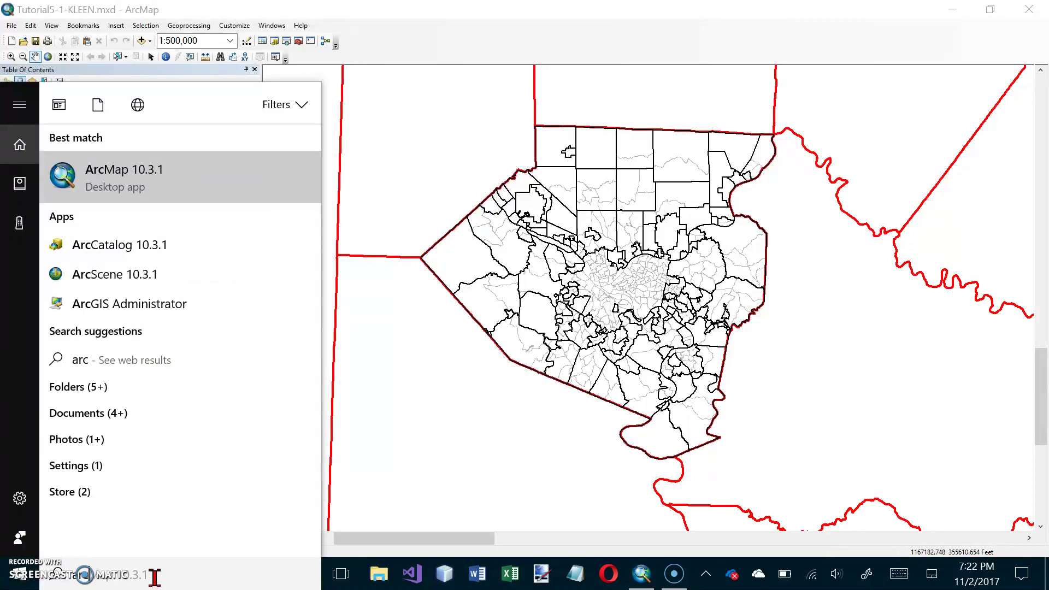
pyautogui.write('cat')
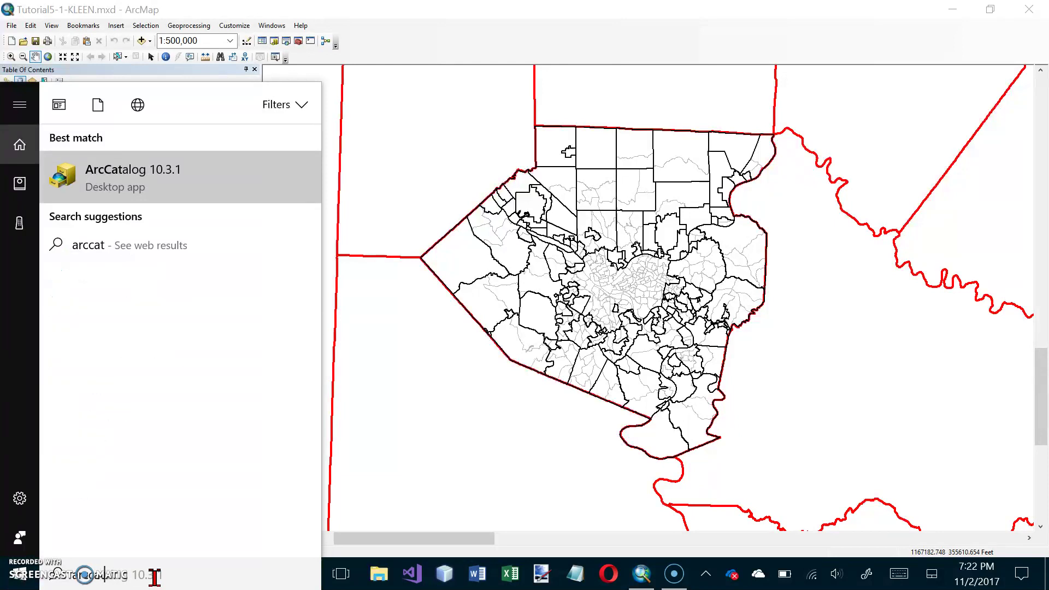
pyautogui.click(91, 180)
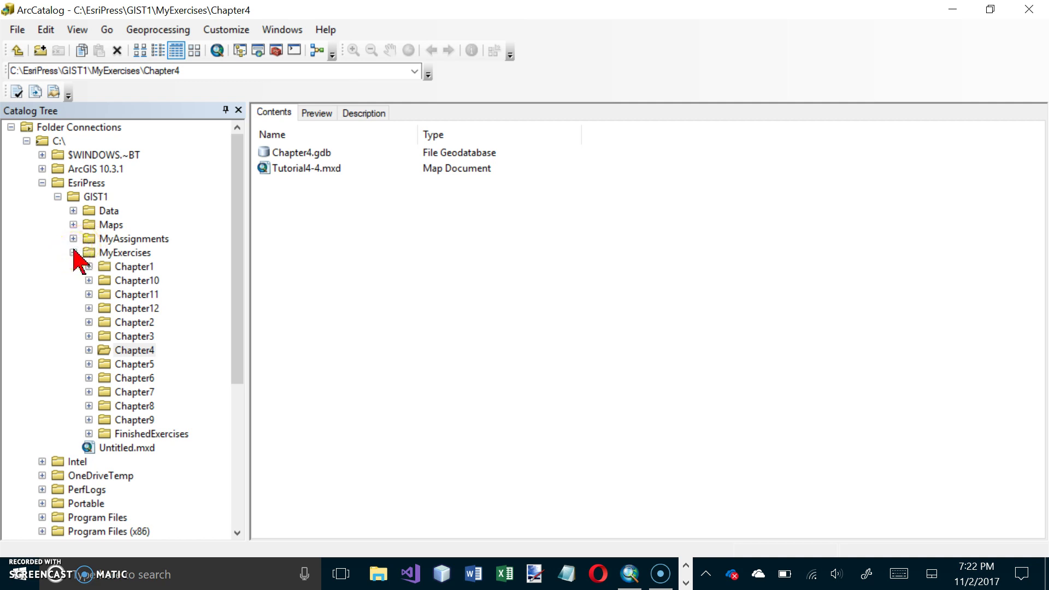
# Step: Display the description of the Munic feature class from AlleghenyCounty.gdb in the GIST1 Data folder, with the ArcCatalog window maximized
pyautogui.click(73, 211)
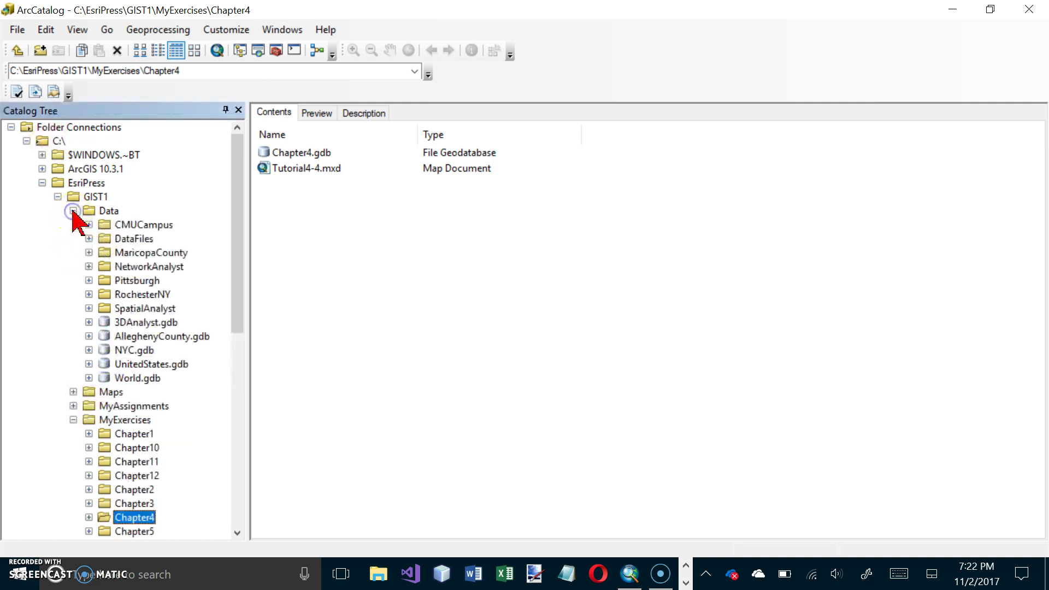
pyautogui.click(89, 336)
pyautogui.click(137, 364)
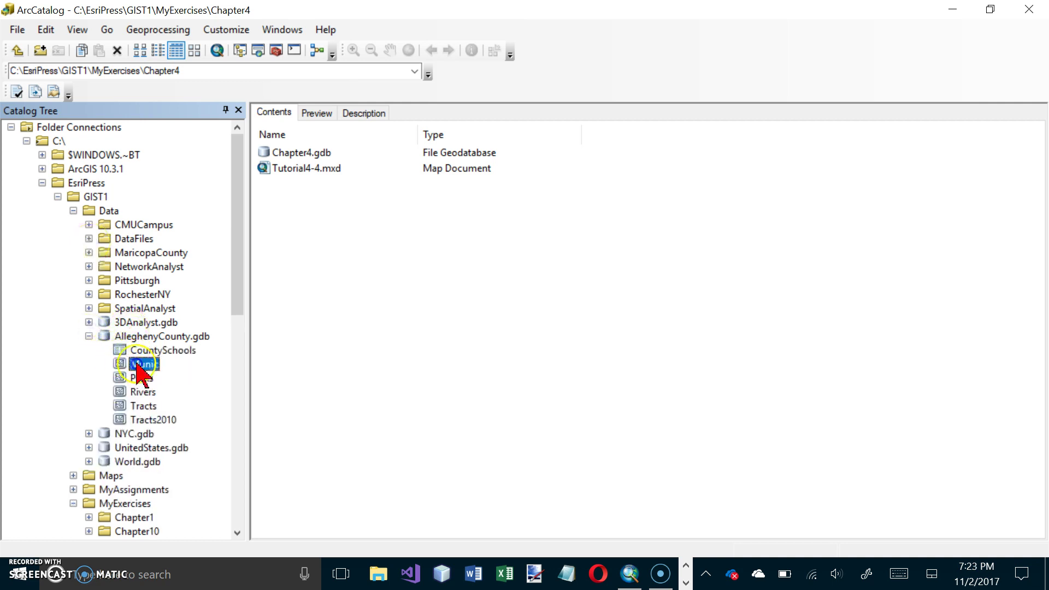
pyautogui.click(357, 114)
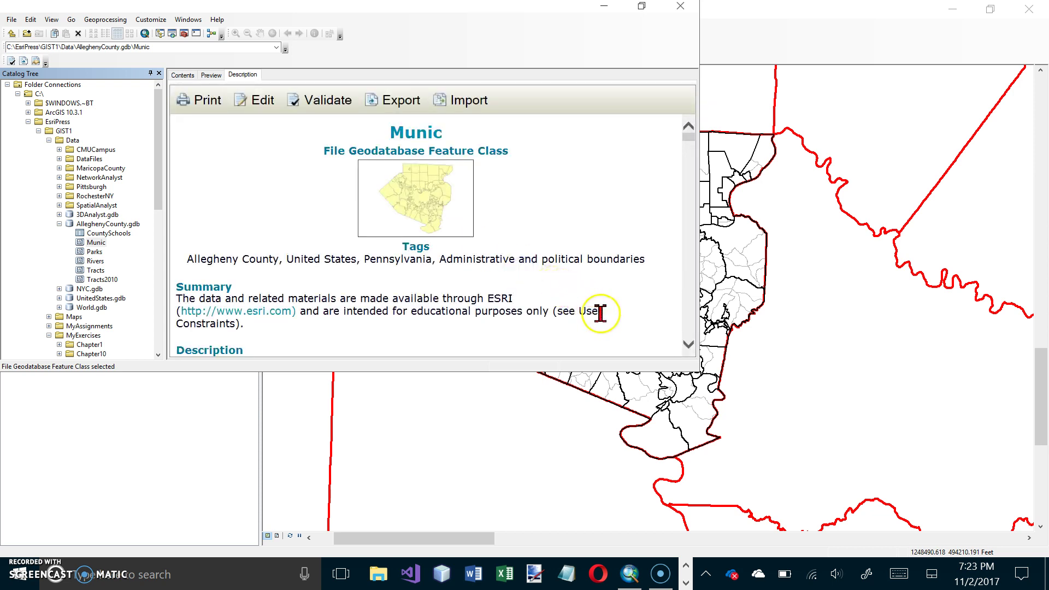
pyautogui.click(641, 6)
pyautogui.click(544, 92)
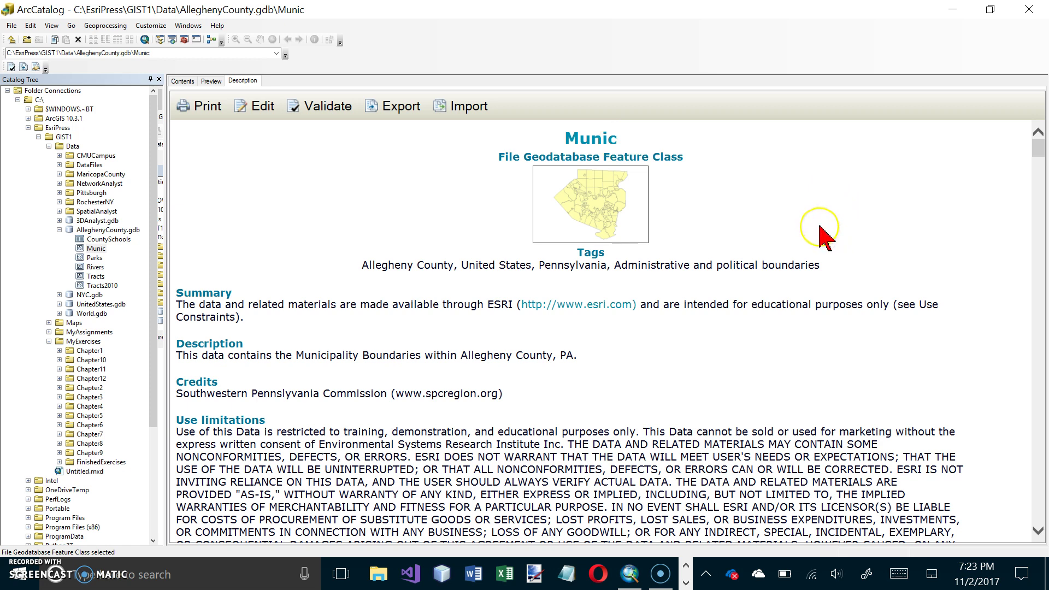
# Step: Review the Munic metadata through its extent, keywords and contact information, and examine its projected coordinate system under Spatial Reference
pyautogui.scroll(-20, 825, 235)
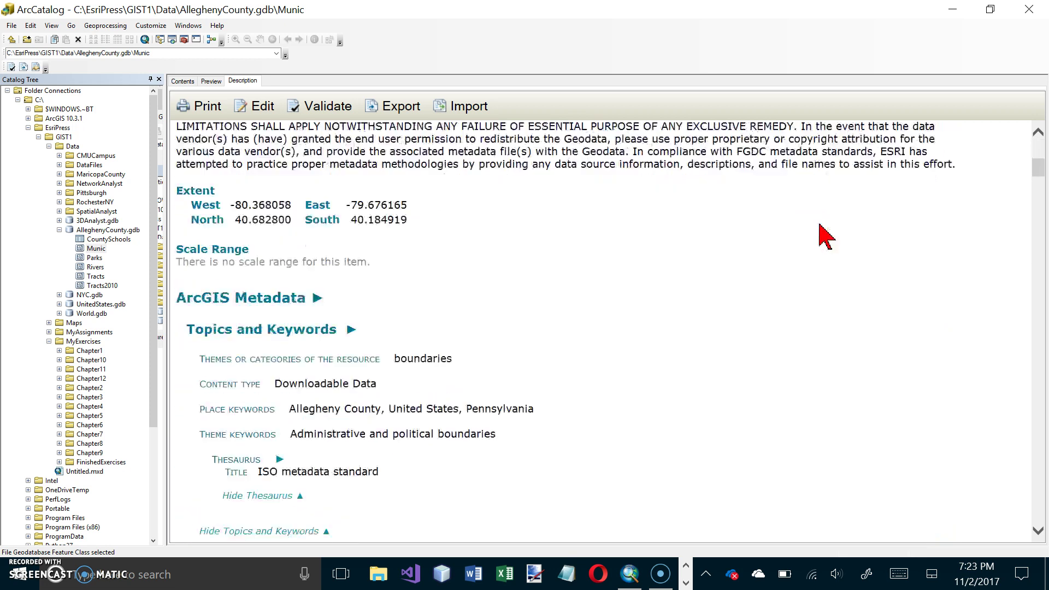
pyautogui.scroll(-20, 825, 235)
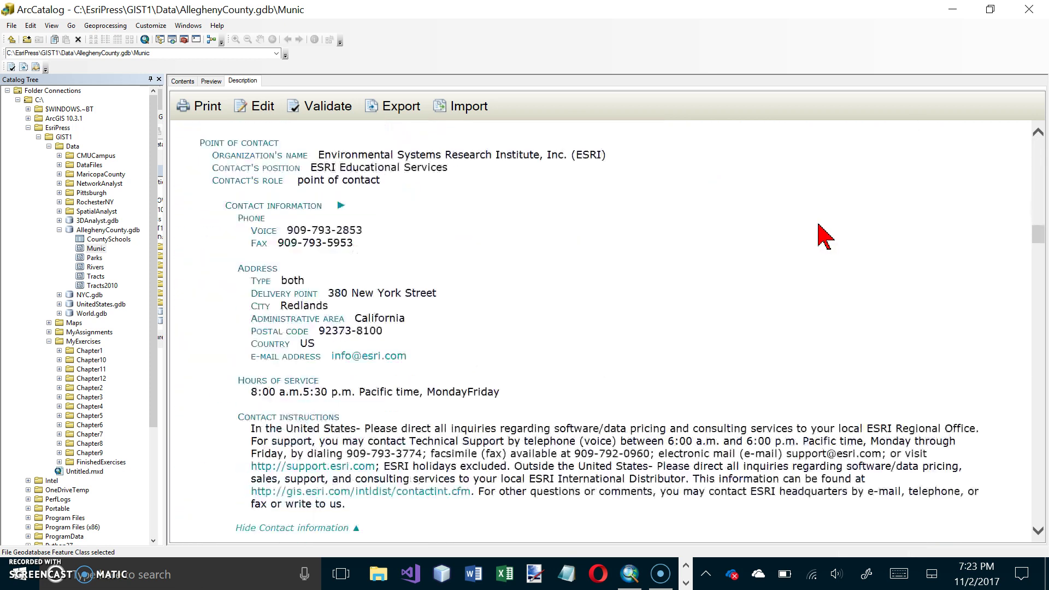
pyautogui.scroll(2, 825, 235)
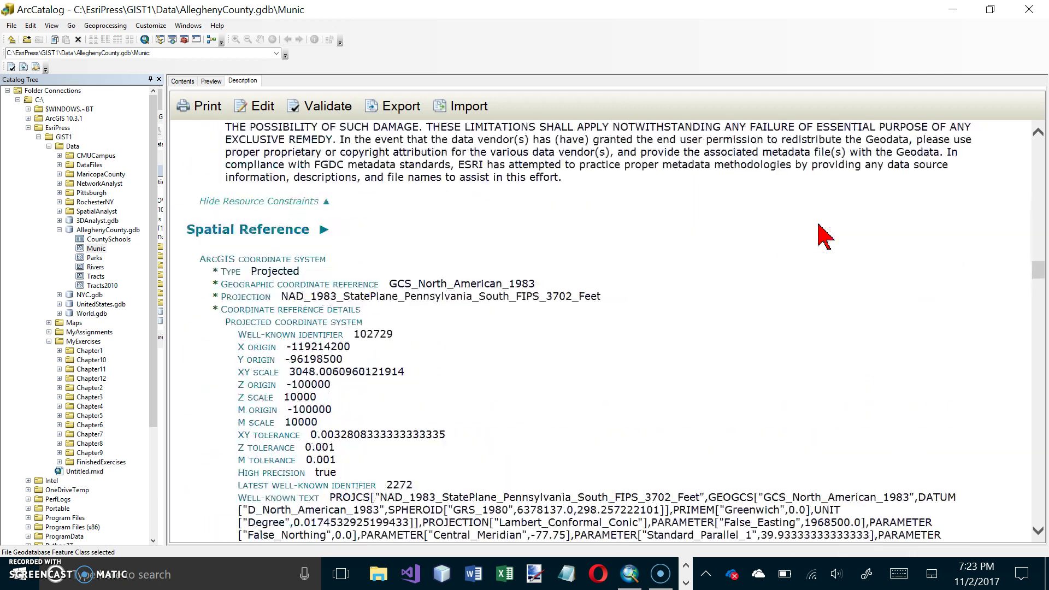
pyautogui.scroll(-1, 825, 235)
pyautogui.click(463, 268)
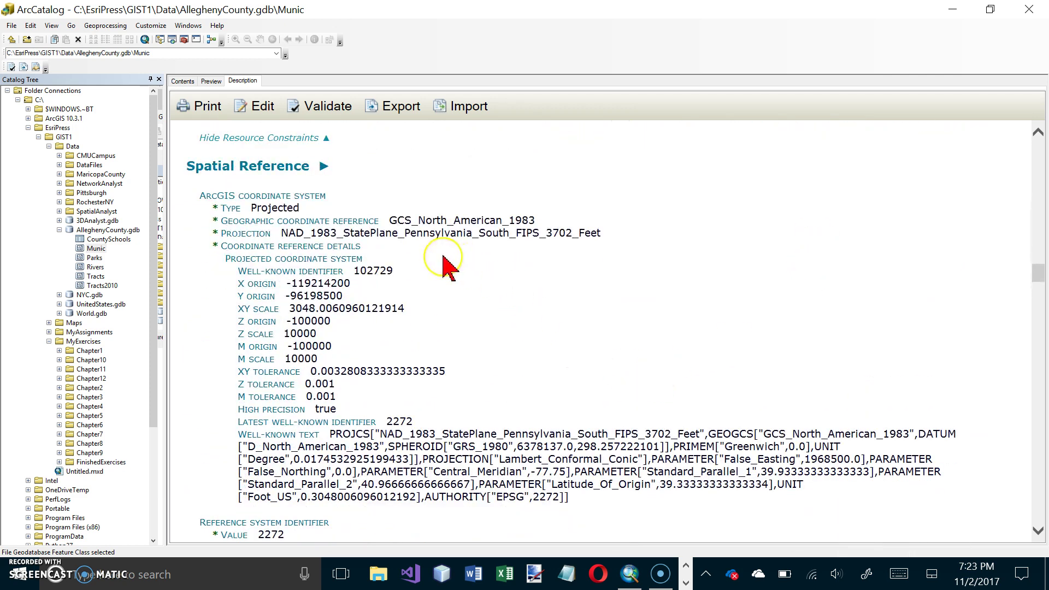